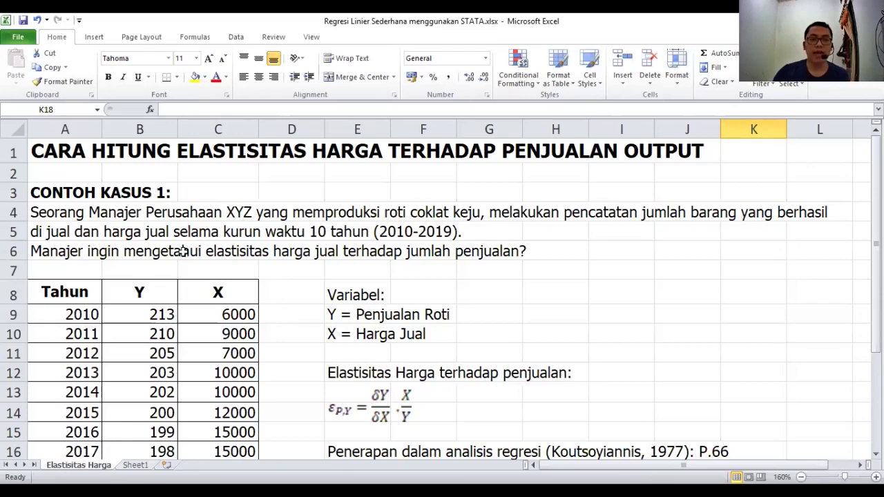
Read through the case description, the yearly Y and X data table, and the price elasticity formulas on the Elastisitas Harga sheet.
scroll(158, 254, down, 1)
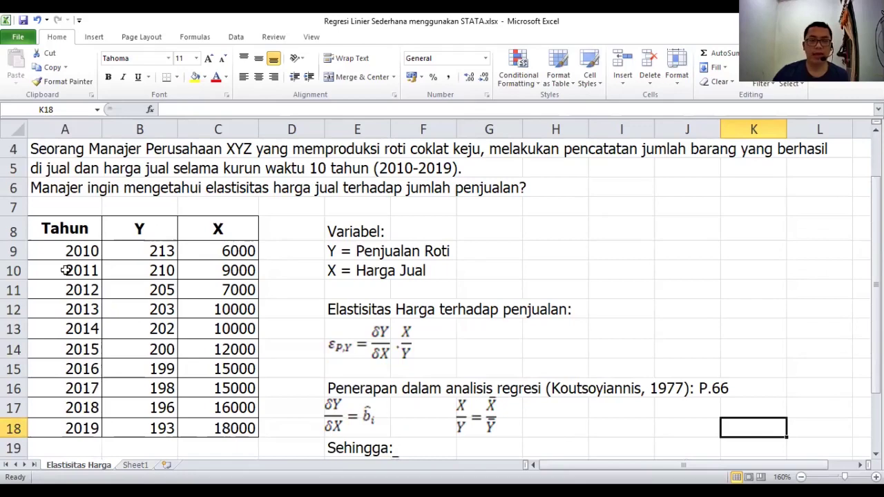
scroll(66, 271, up, 1)
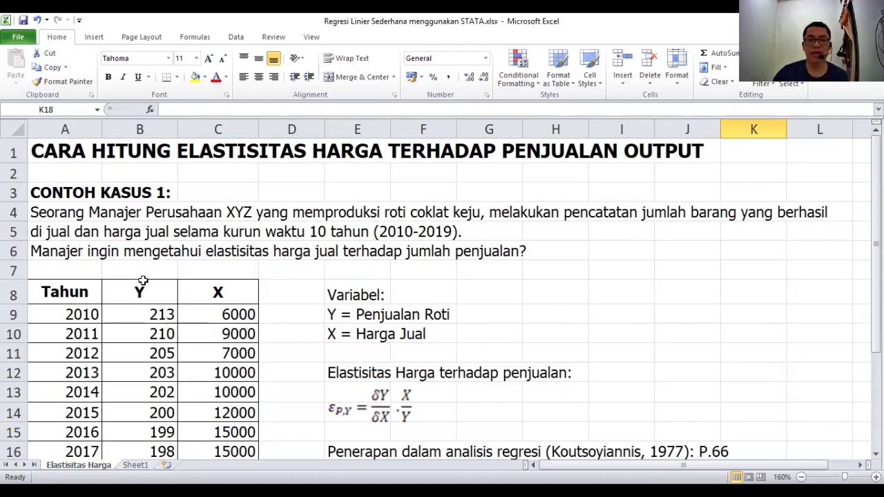
scroll(192, 301, down, 1)
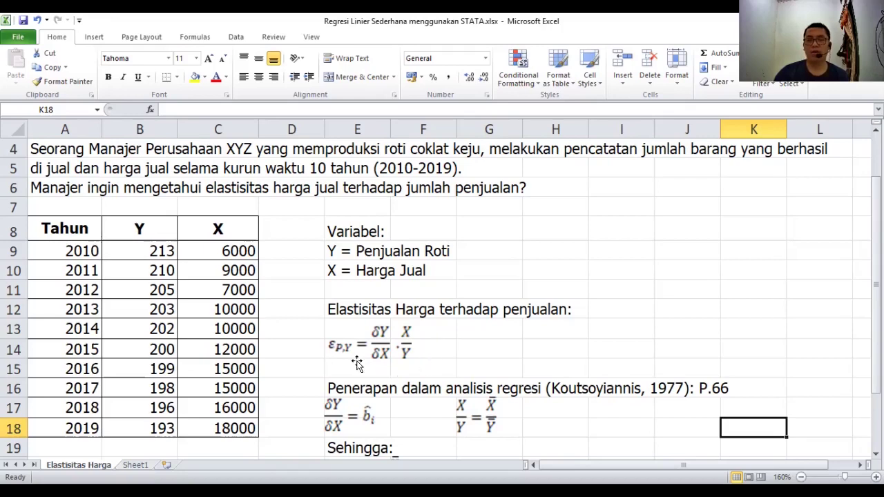
scroll(356, 366, down, 1)
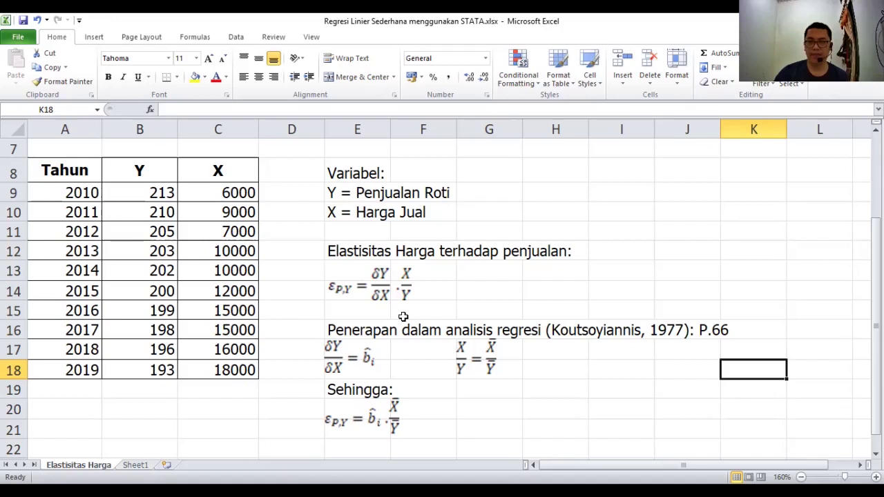
scroll(403, 317, down, 1)
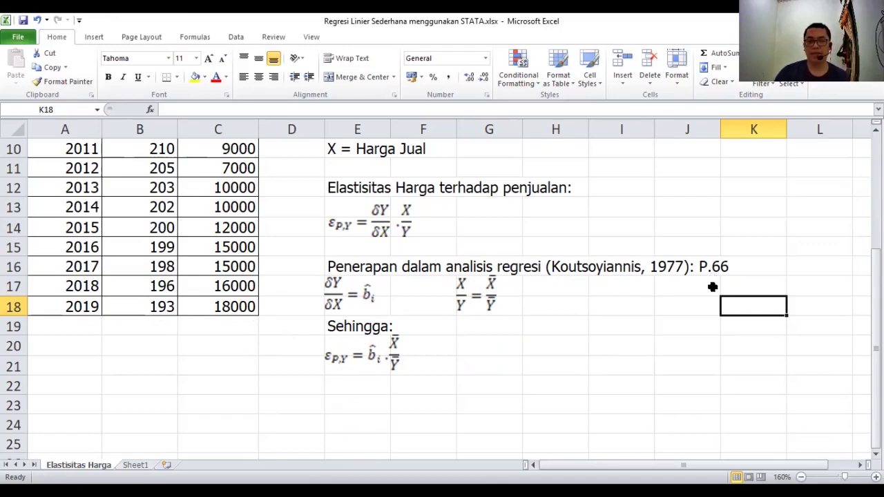
scroll(404, 307, up, 1)
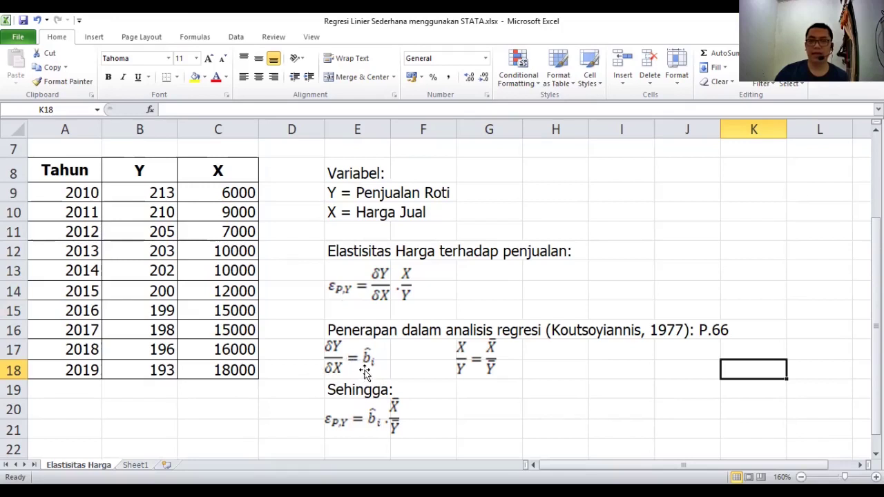
scroll(370, 371, down, 1)
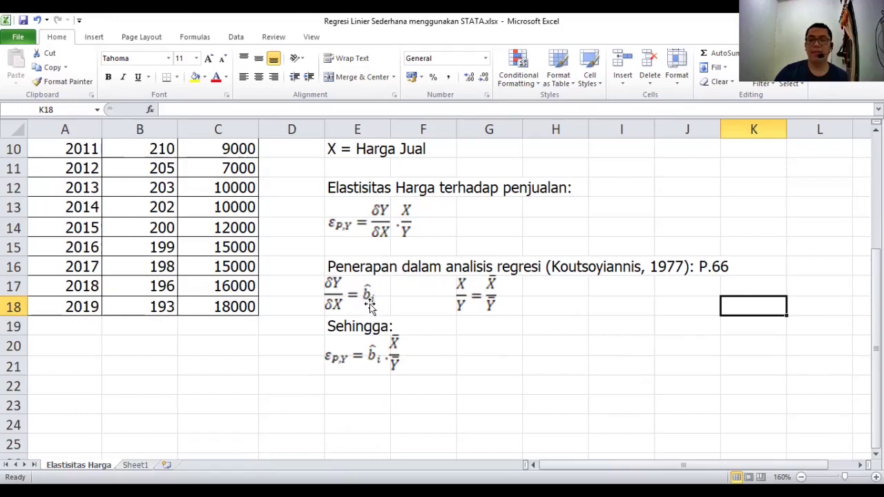
Enter the regression equation "Y = b0 + bX" as text in cell H21, beside the elasticity formula.
click(507, 372)
click(545, 369)
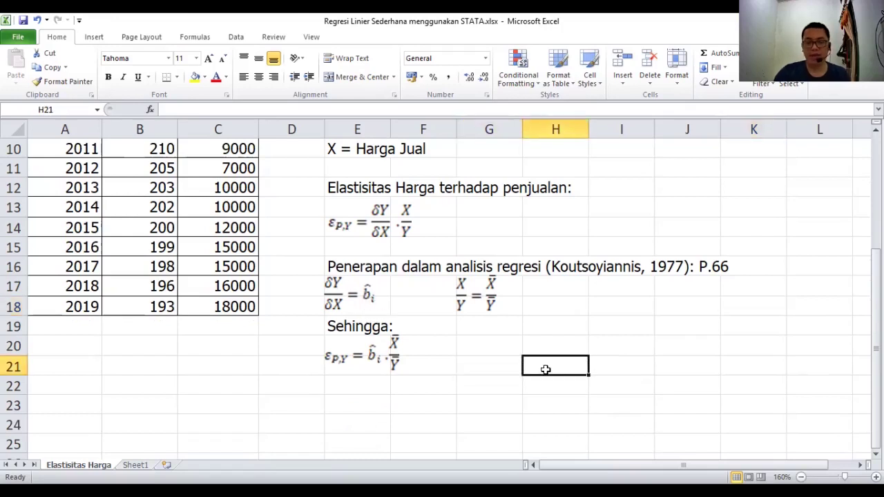
text(Y )
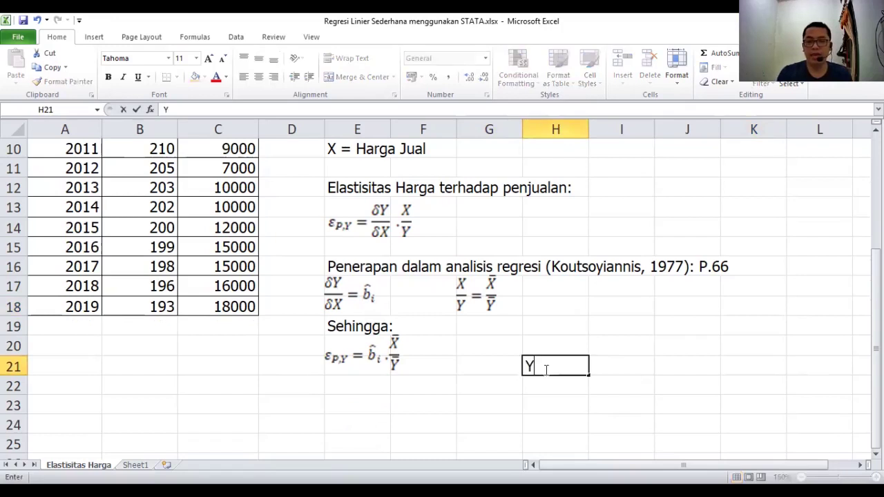
text(=)
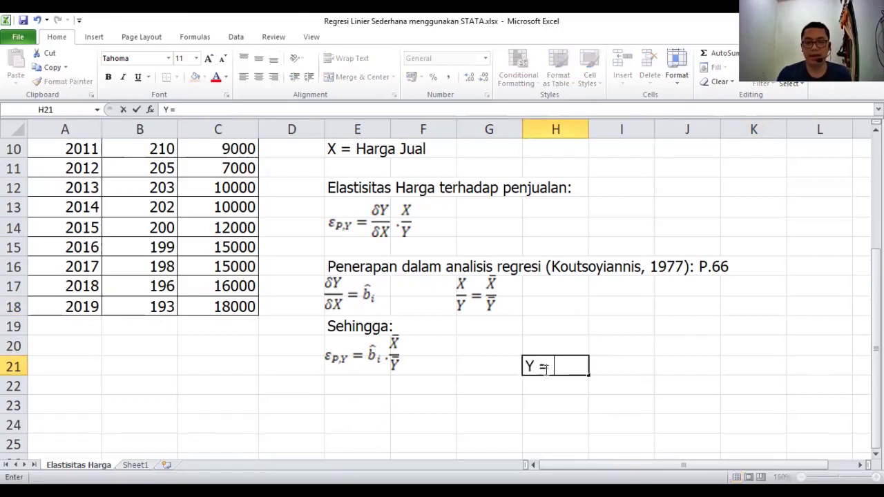
text( b0)
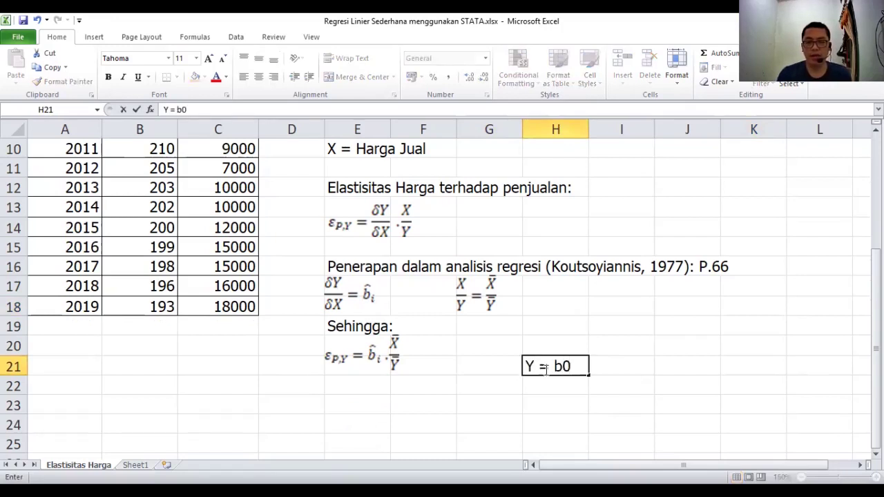
key(BackSpace)
text(0 + bX)
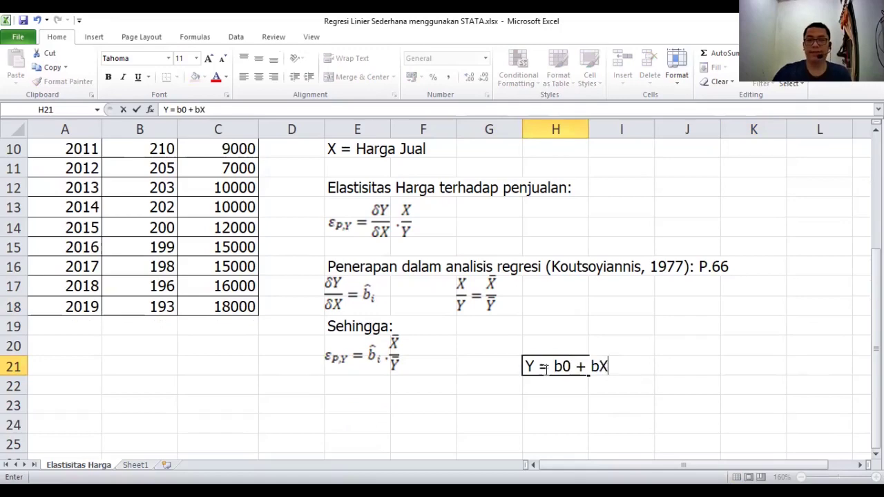
click(609, 409)
scroll(588, 415, up, 1)
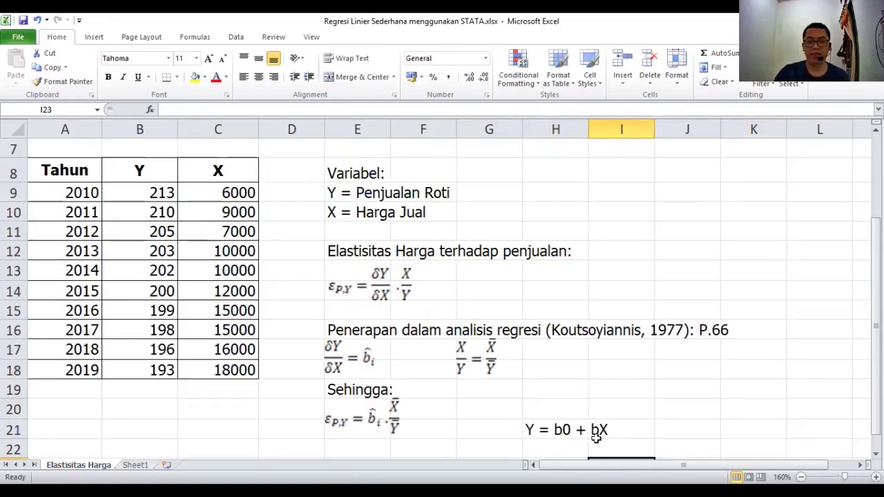
click(561, 430)
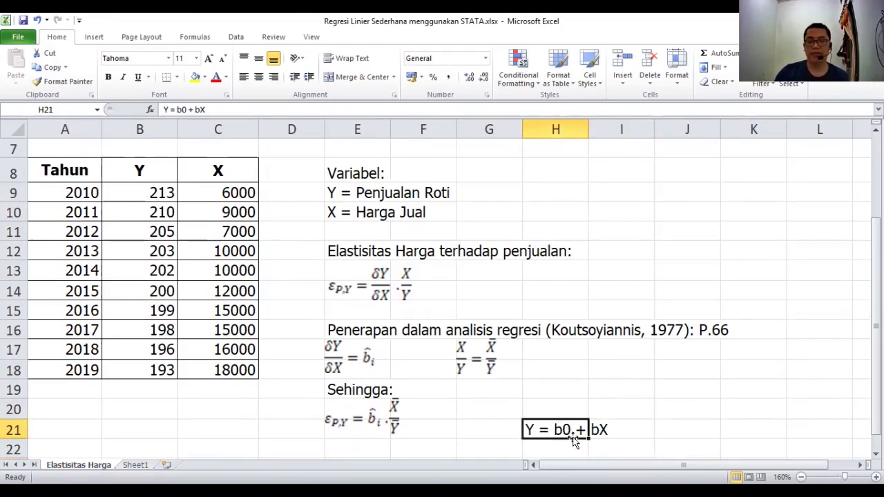
click(596, 429)
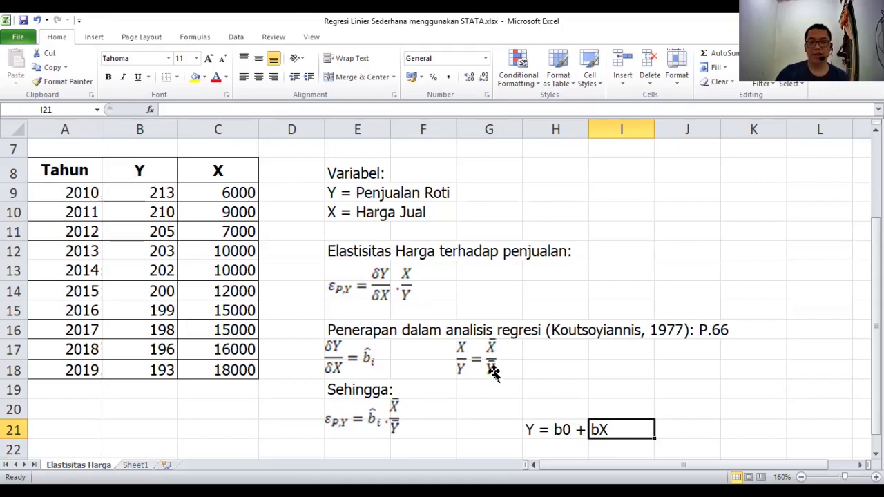
click(467, 416)
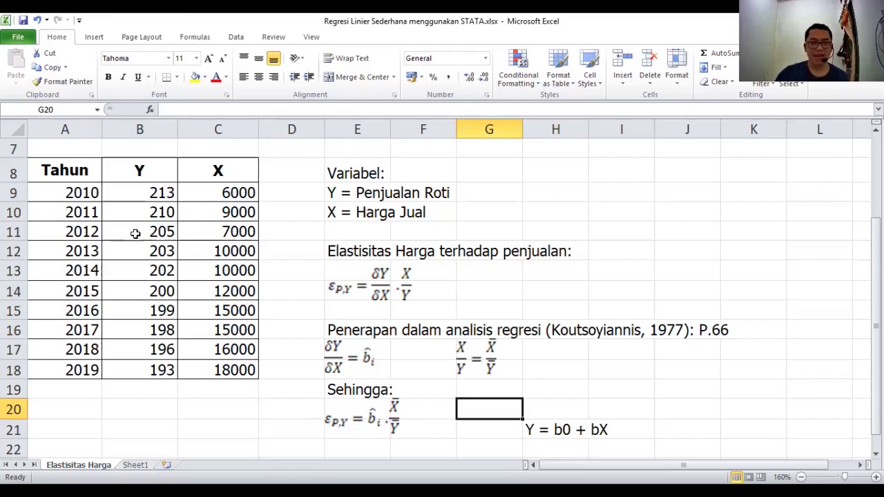
Copy the Y and X values for 2010 to 2019 in cells B9:C18, without their headers.
drag(147, 193, 215, 279)
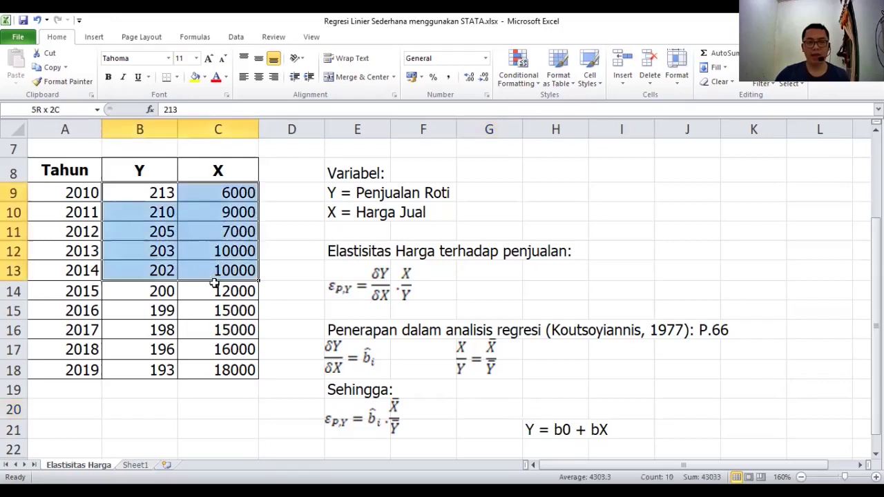
drag(236, 353, 237, 370)
key(ctrl+c)
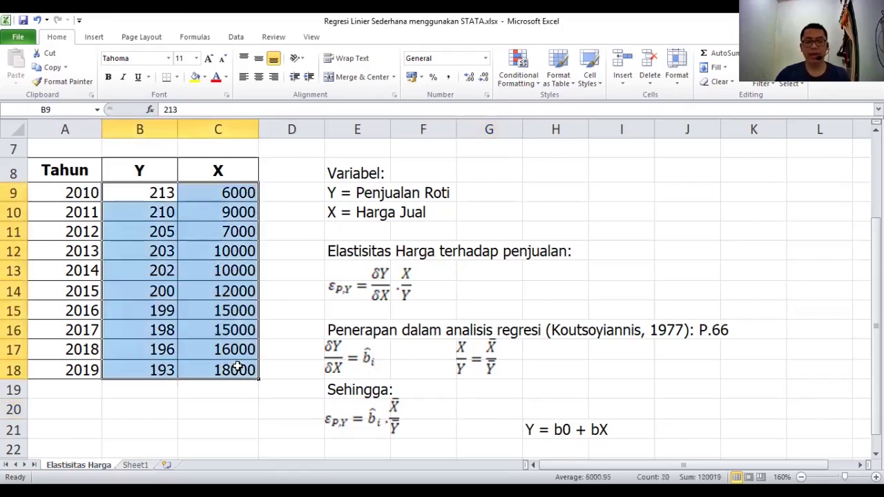
right_click(196, 240)
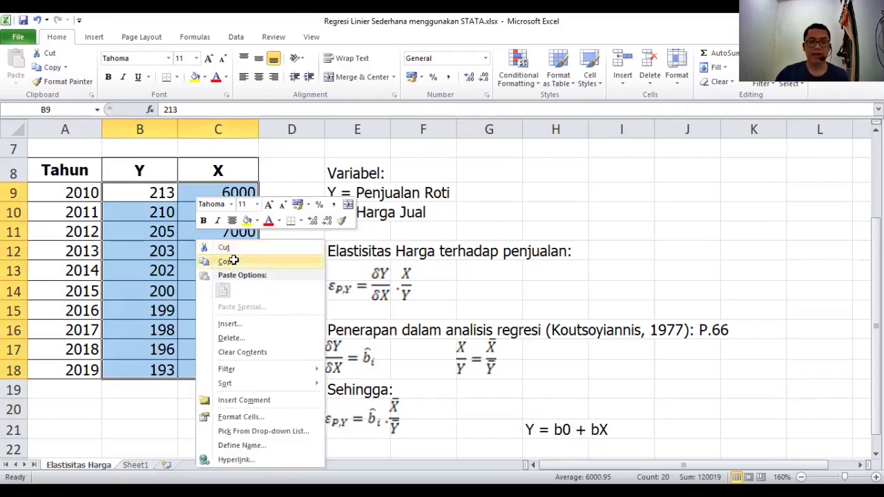
click(234, 260)
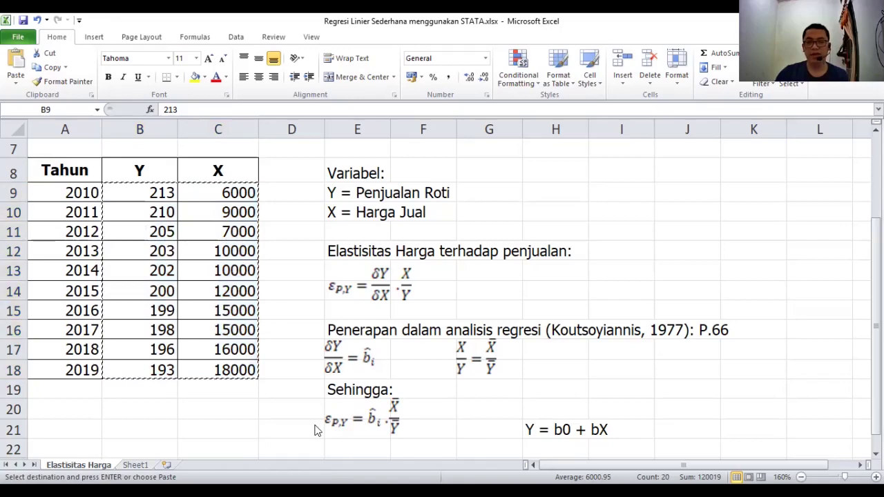
Switch to Stata's Data Editor and paste the copied values starting at the first cell of the empty dataset.
key(alt+Tab)
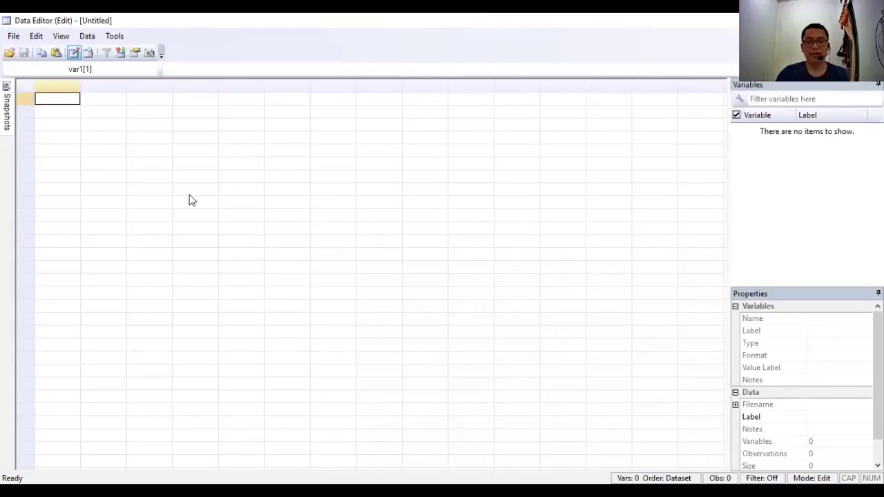
right_click(60, 102)
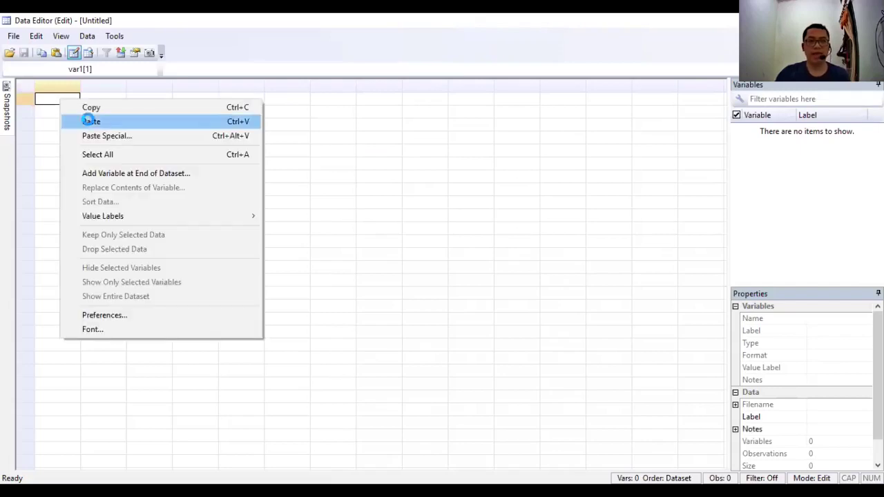
click(88, 122)
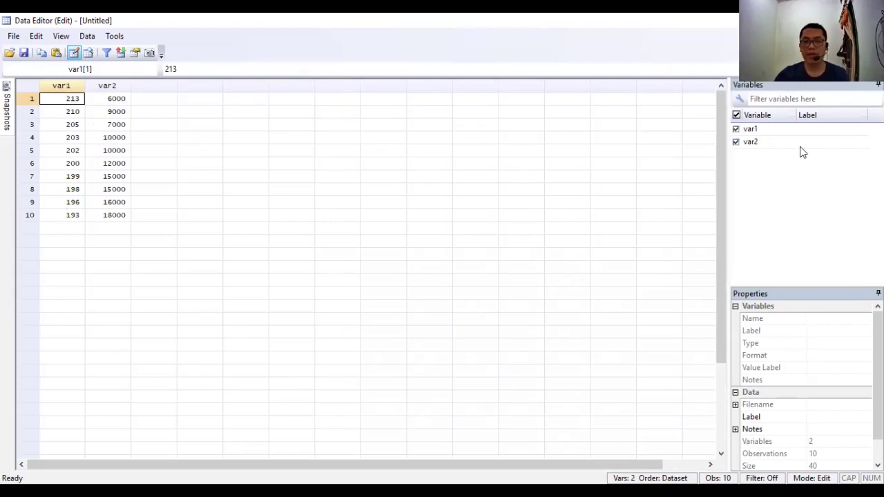
Rename the variable var1 as Y in its properties.
click(765, 131)
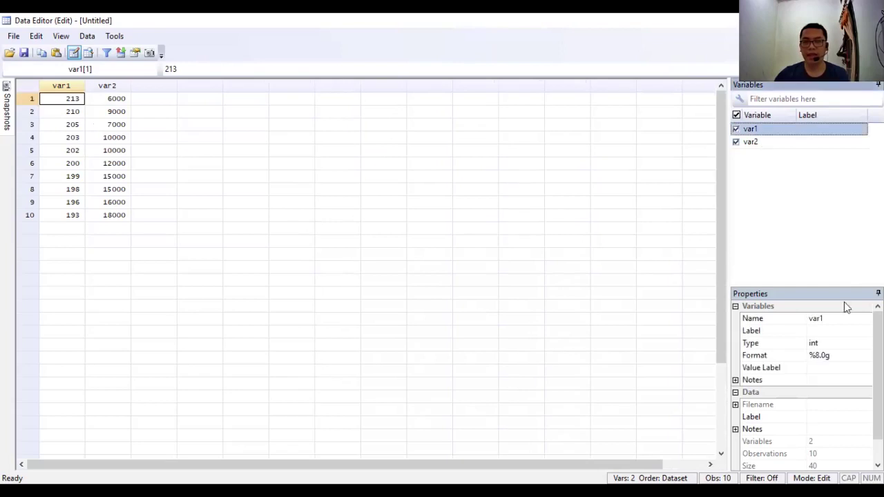
click(813, 319)
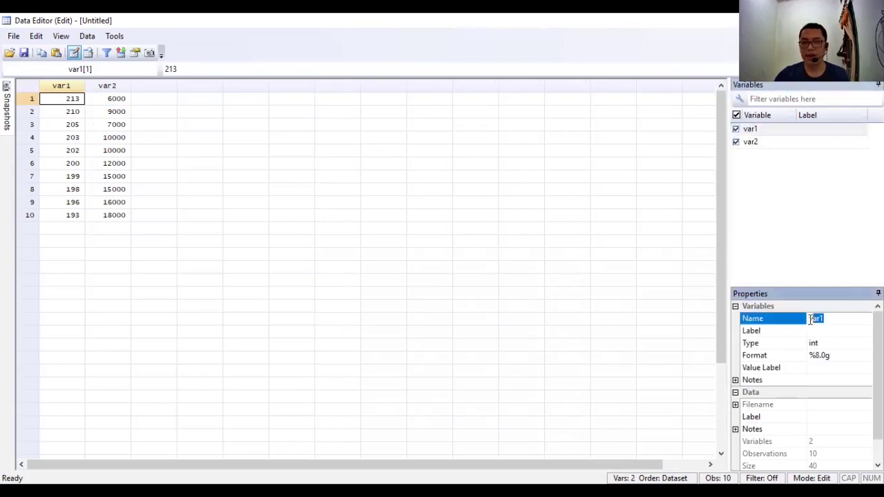
text(Y)
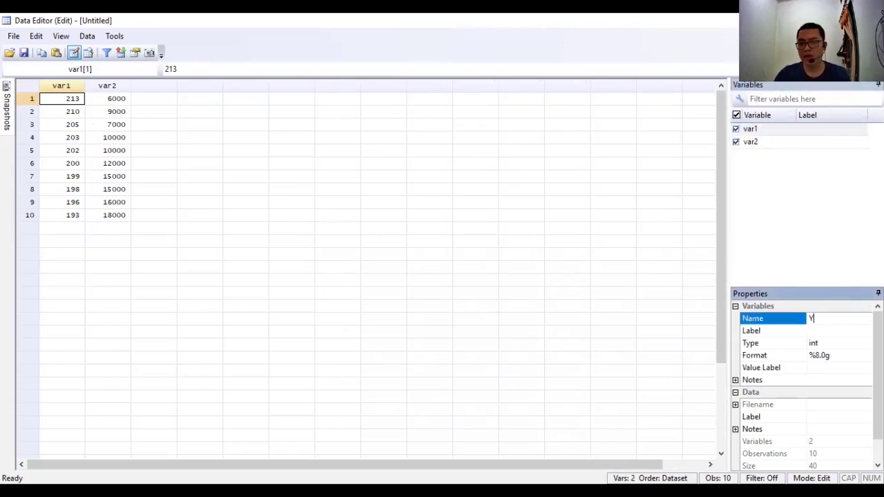
click(817, 333)
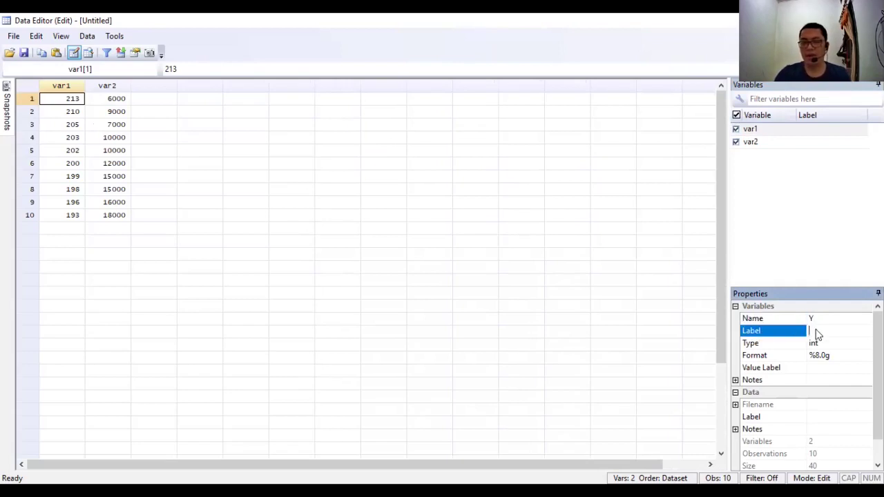
text(Penj)
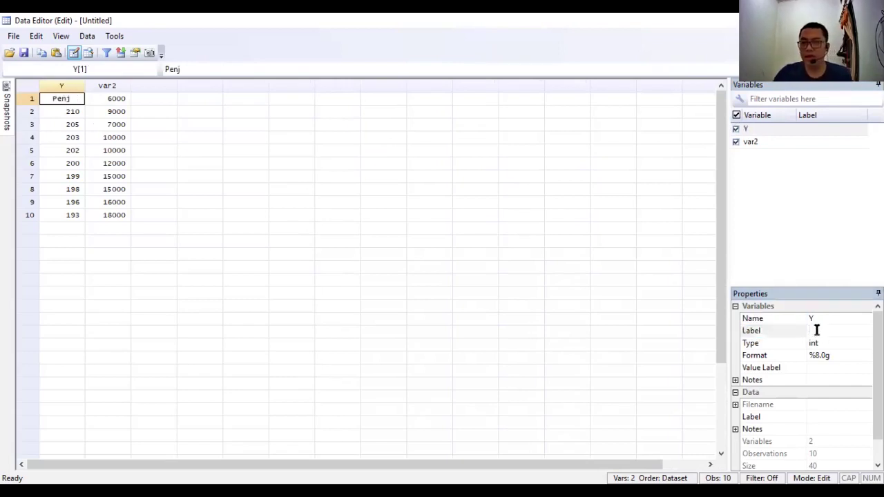
click(514, 288)
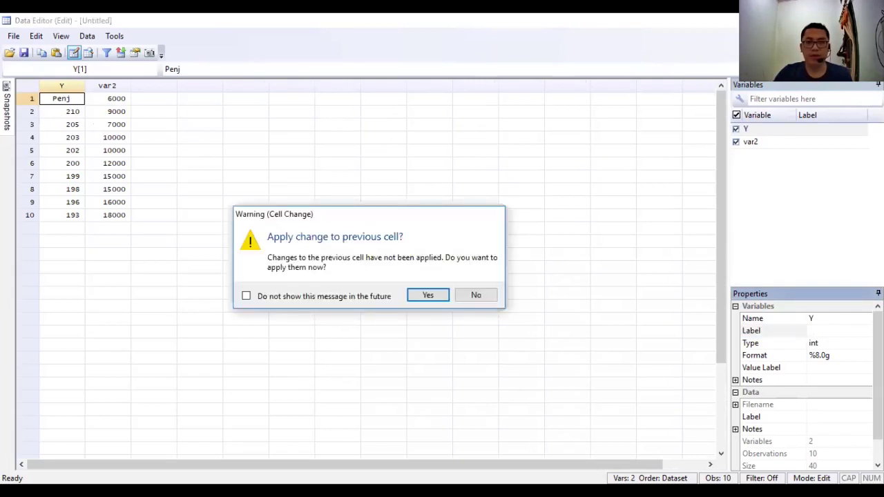
key(Escape)
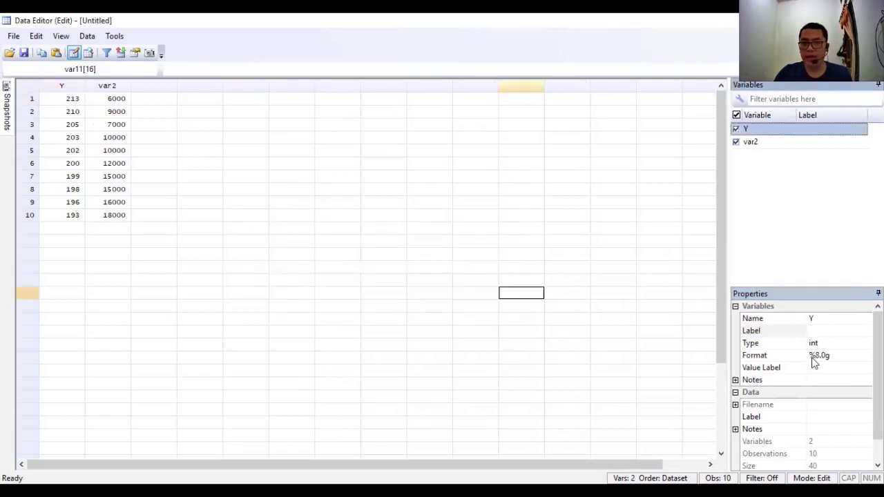
Set the label of variable Y to "Penjualan Roti".
click(822, 329)
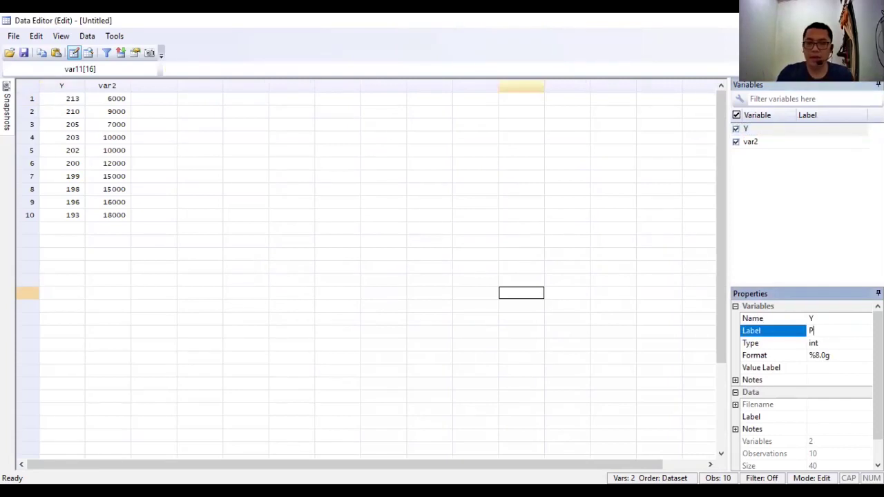
text(Penj)
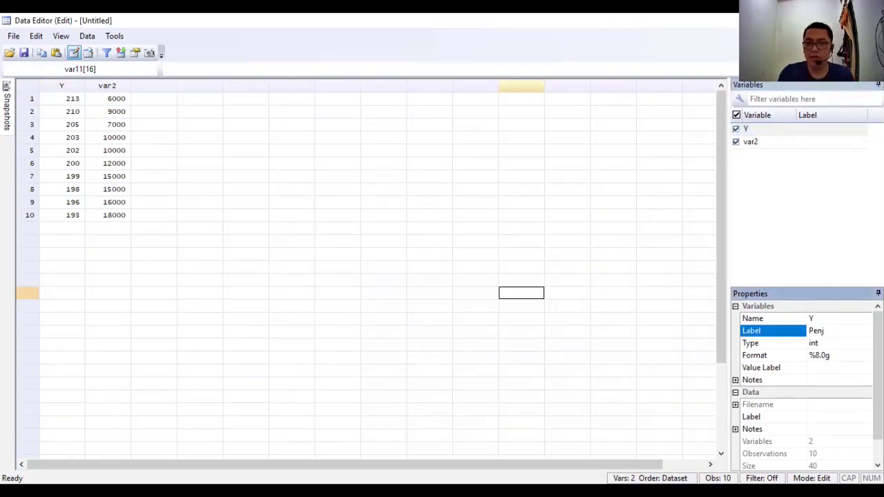
text(ualan Roti)
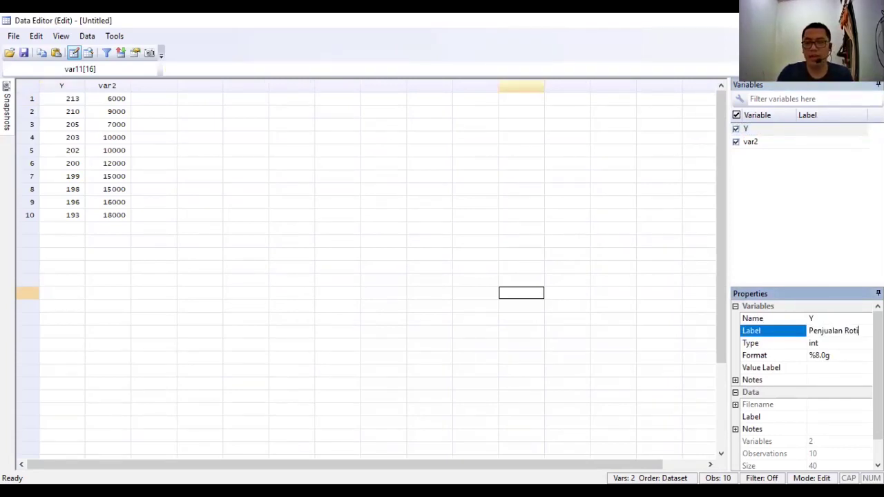
key(Return)
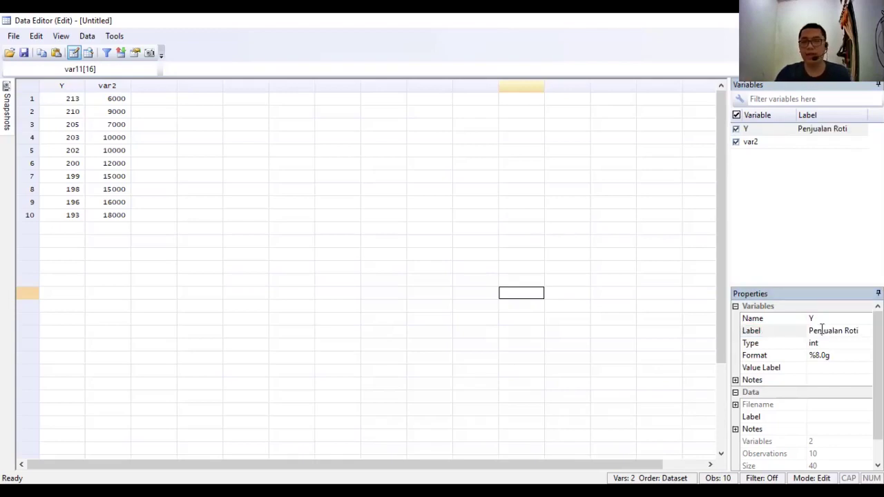
Rename the variable var2 as X in its properties.
click(779, 143)
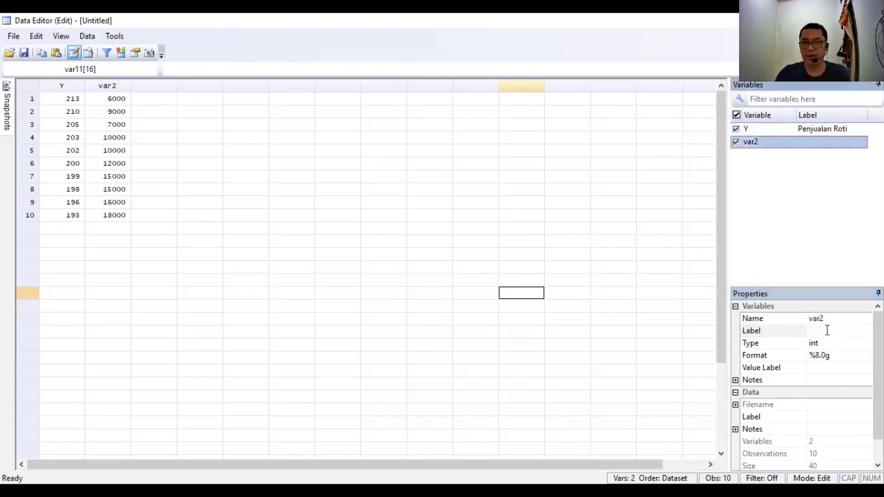
click(829, 319)
drag(831, 319, 806, 319)
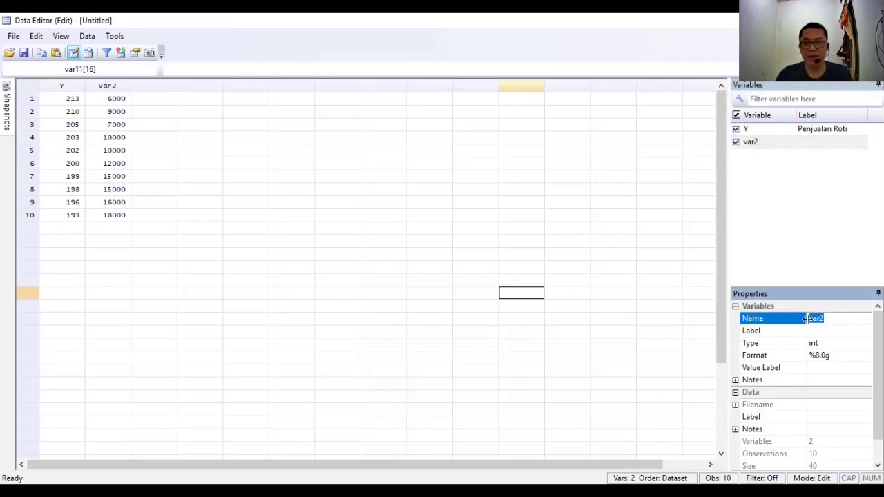
text(X)
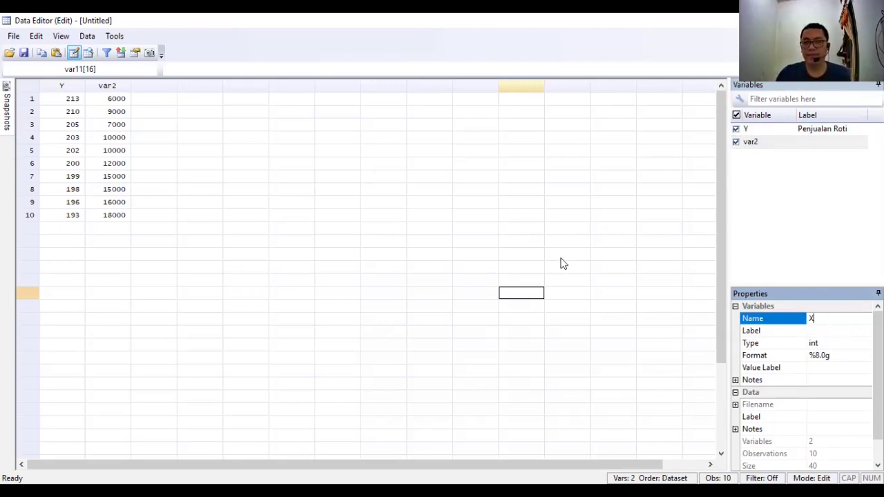
click(561, 259)
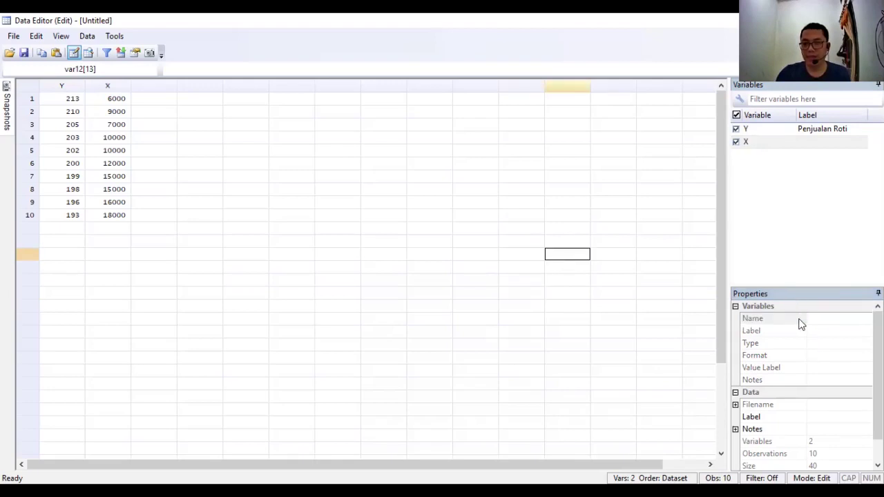
Set the label of variable X to "Harga Jual".
click(755, 145)
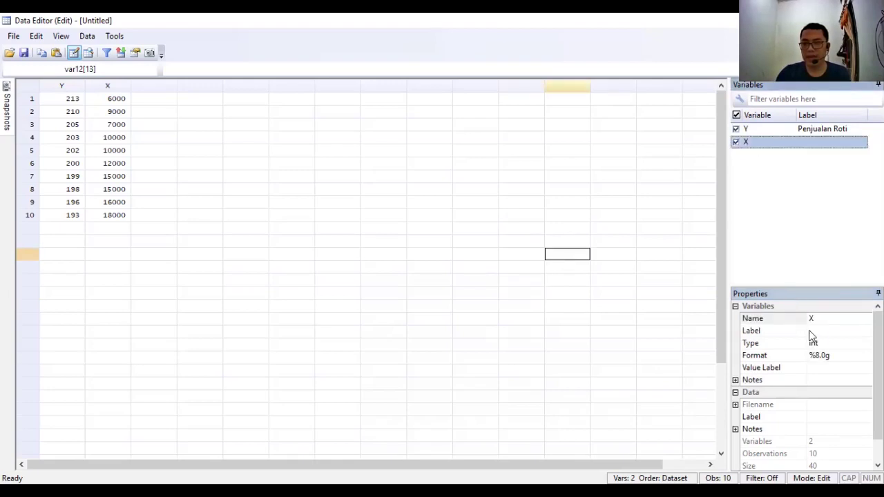
click(814, 333)
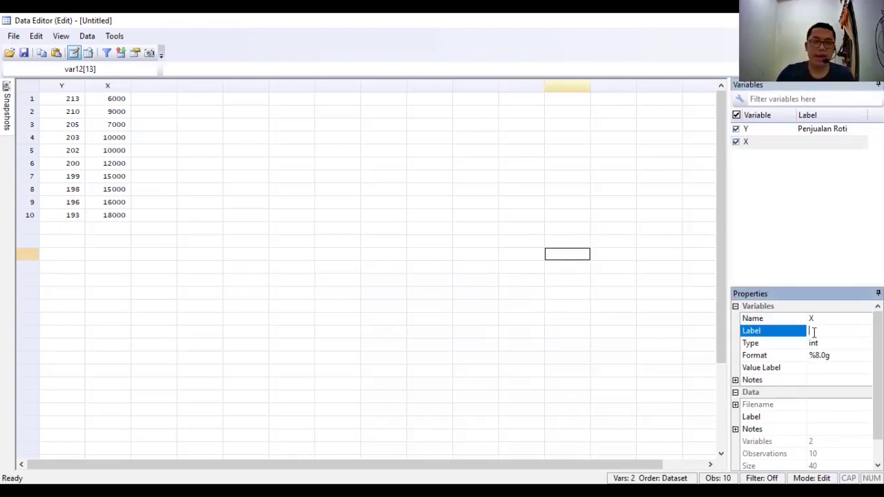
text(Har)
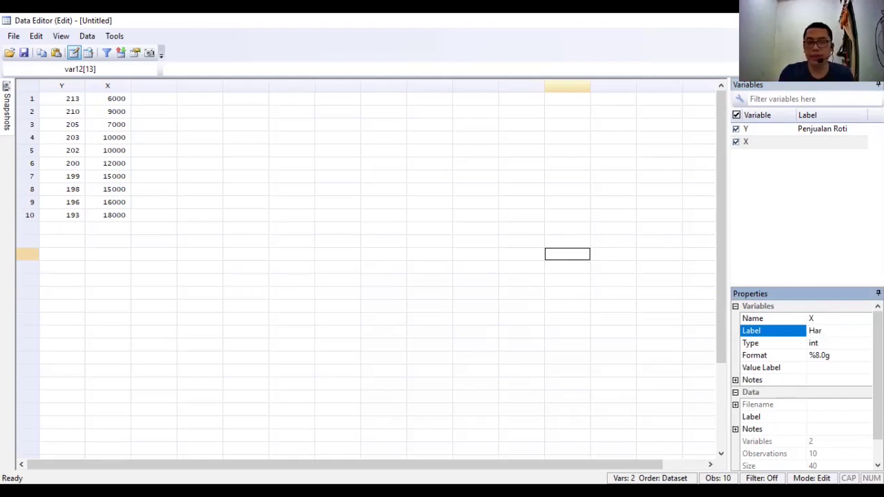
text(ga Jual)
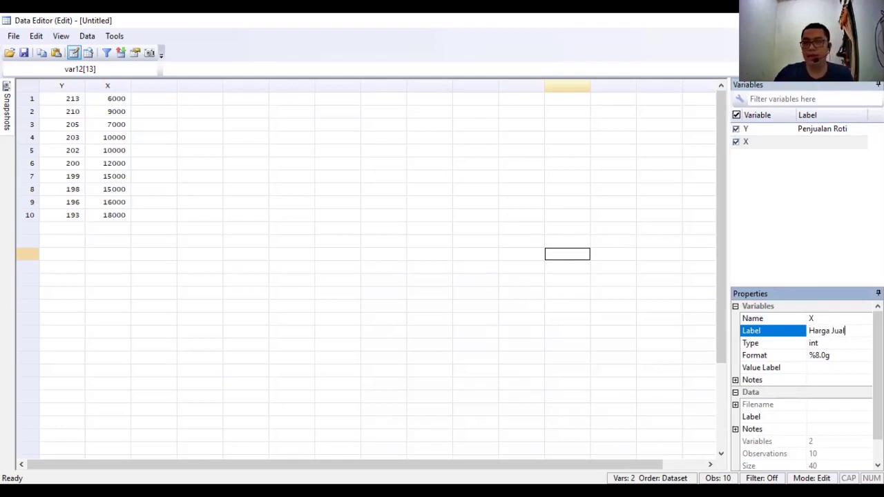
click(549, 284)
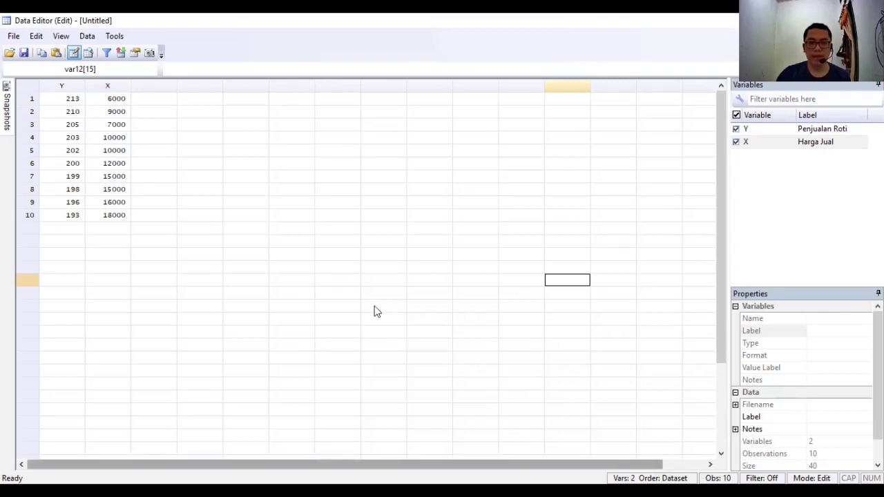
Switch to Stata's main results window and open the linear regression dialog for linear models.
key(alt+Tab)
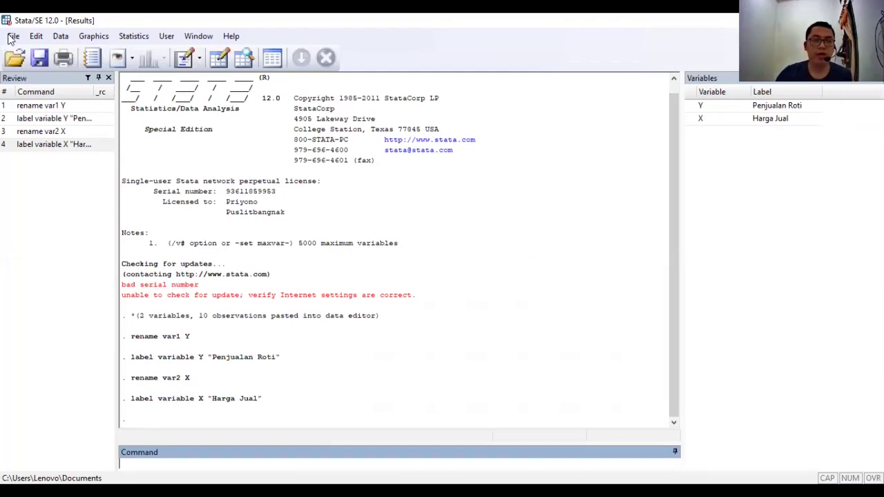
click(133, 38)
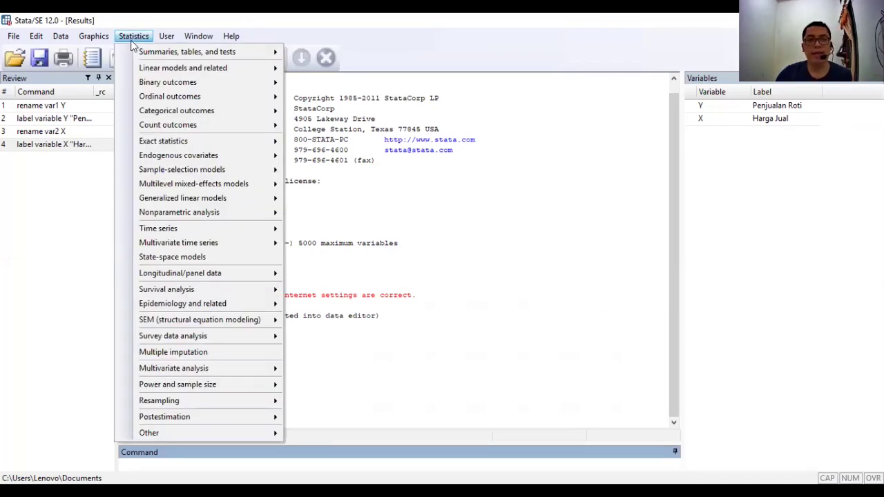
click(126, 39)
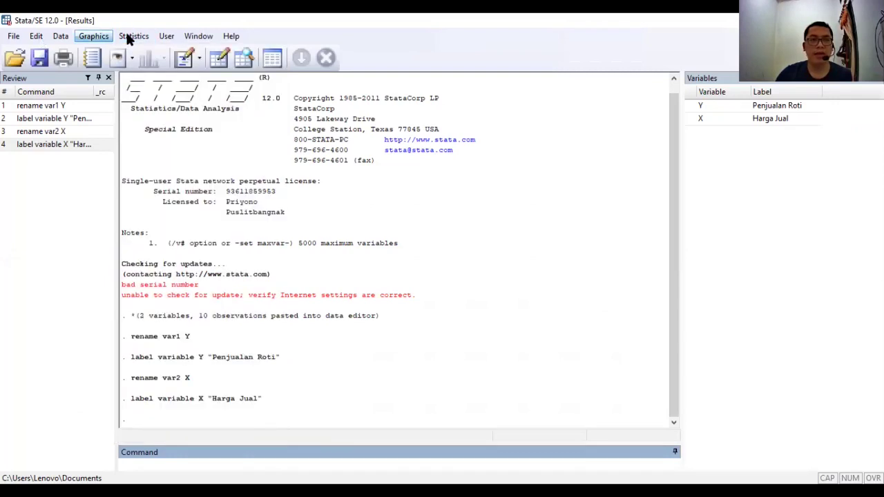
click(128, 39)
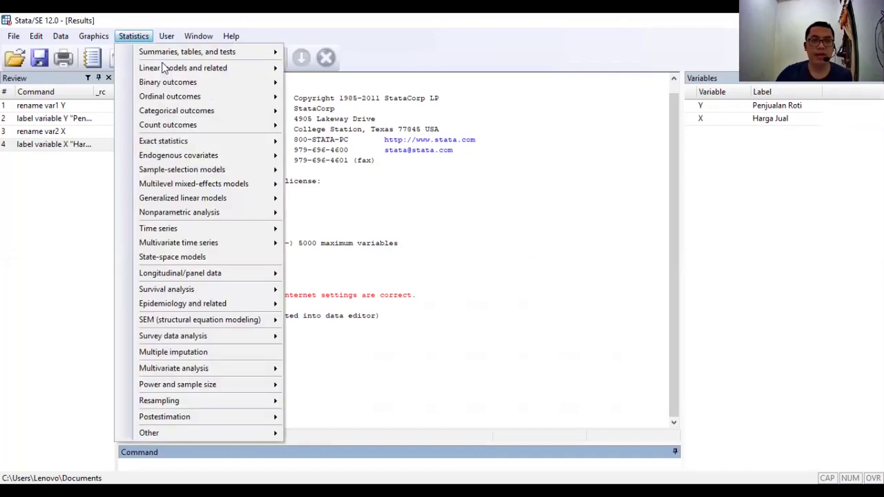
mouse_move(248, 71)
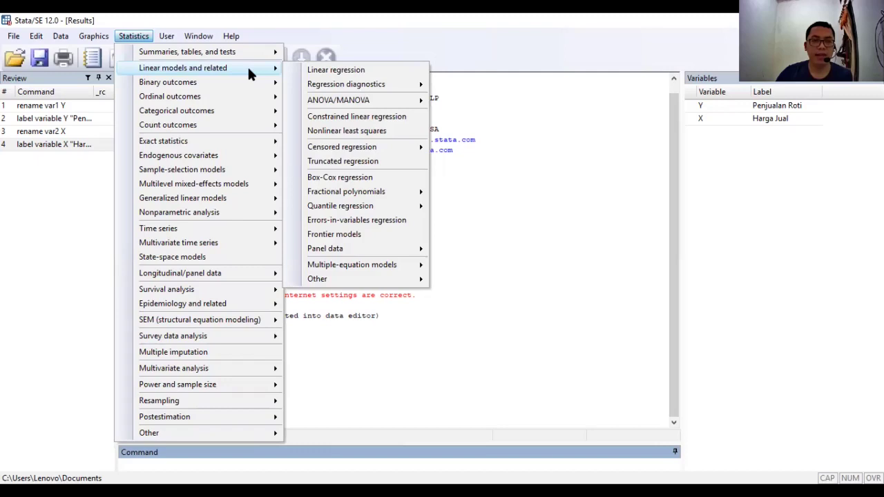
click(402, 70)
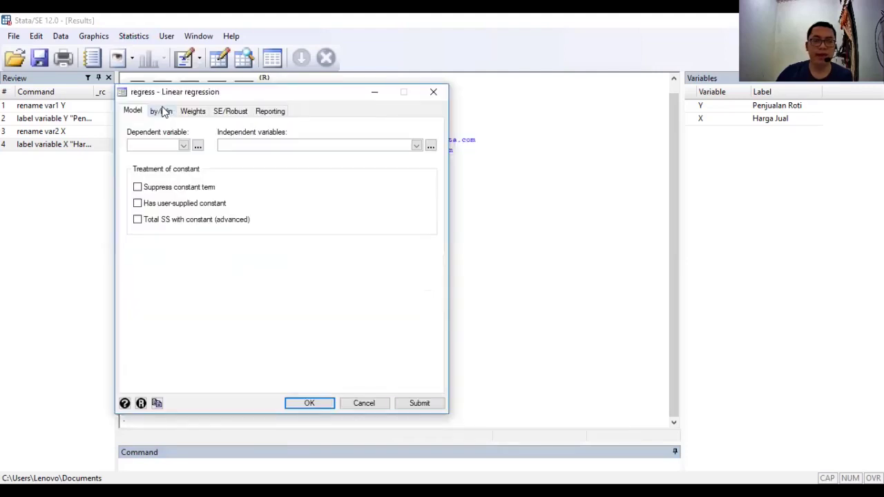
Run the linear regression with Y as the dependent variable and X as the independent variable.
click(138, 143)
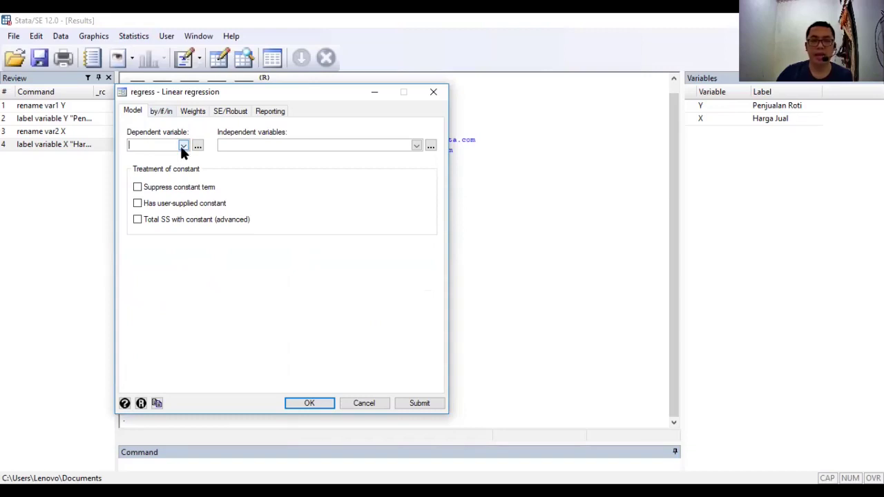
key(alt+Down)
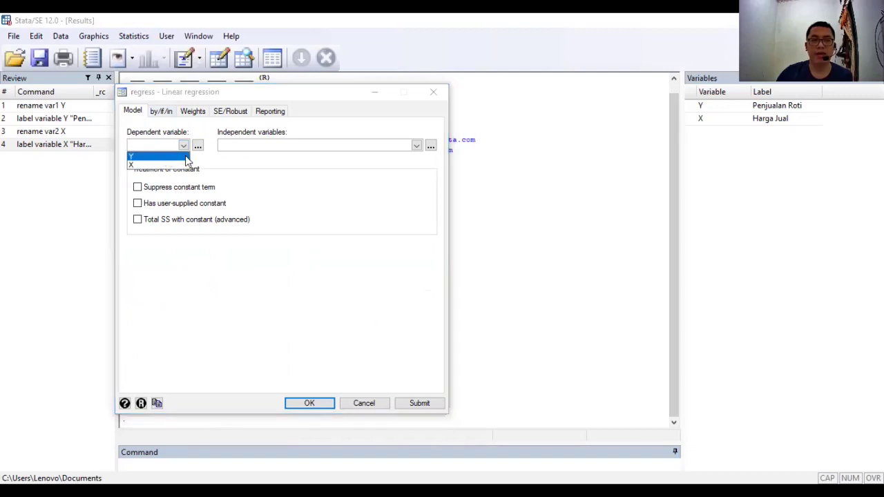
click(240, 145)
click(240, 145)
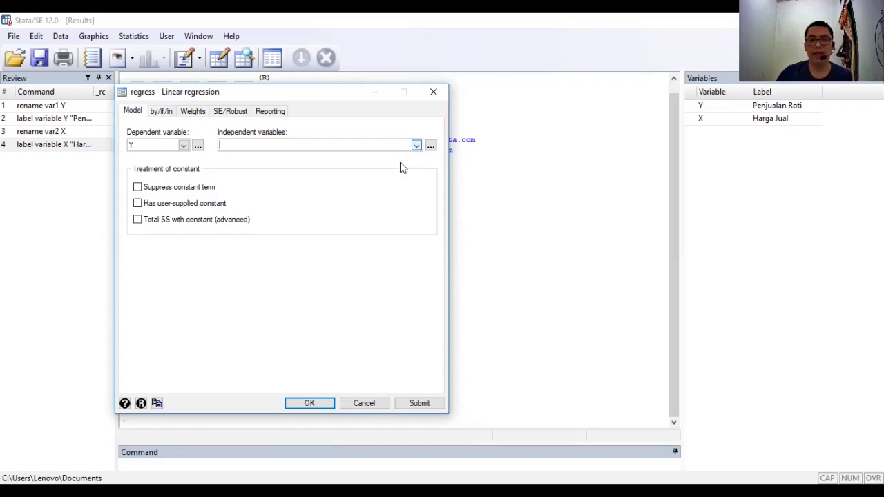
text(X)
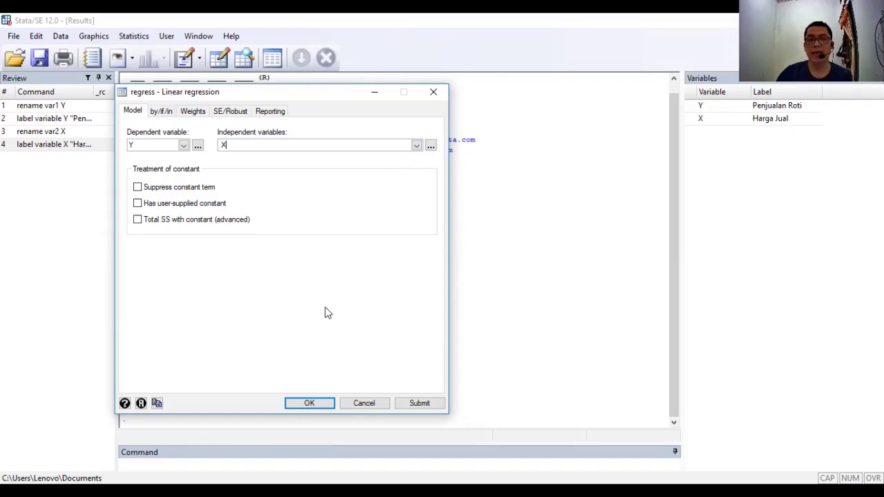
click(310, 402)
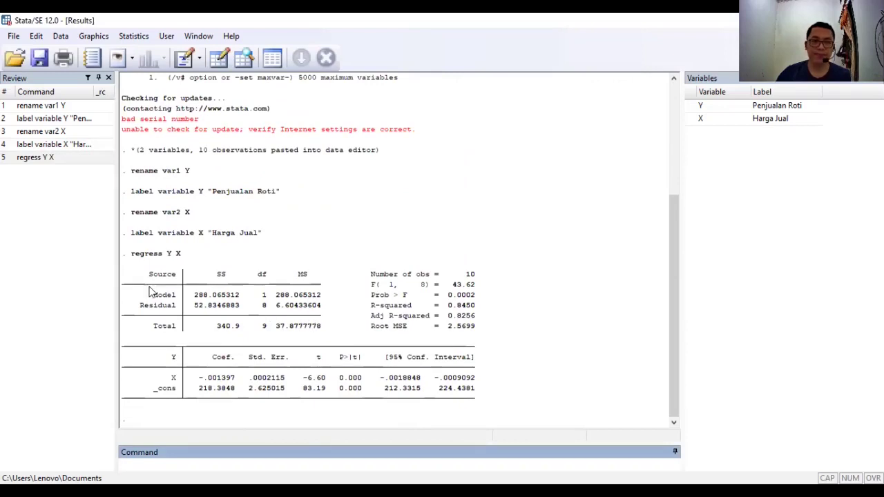
Copy the full regress Y X output, from its command line through the coefficient table, as a picture.
drag(126, 254, 487, 404)
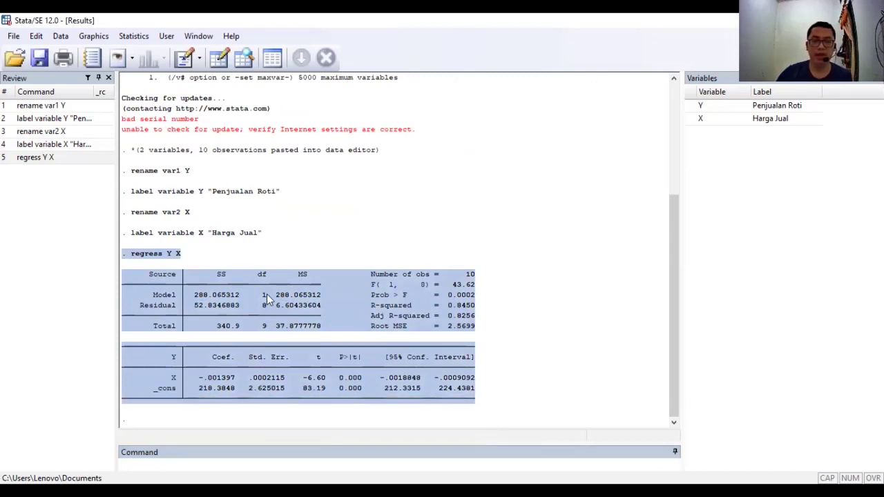
right_click(268, 299)
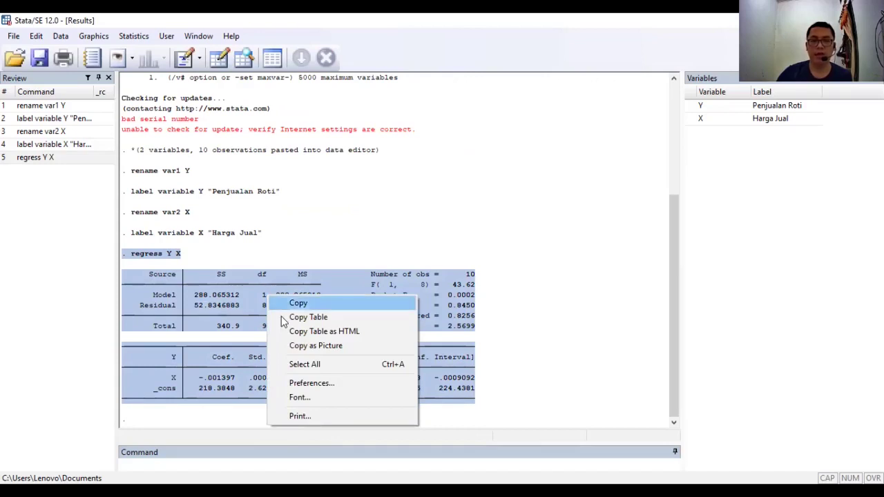
click(360, 347)
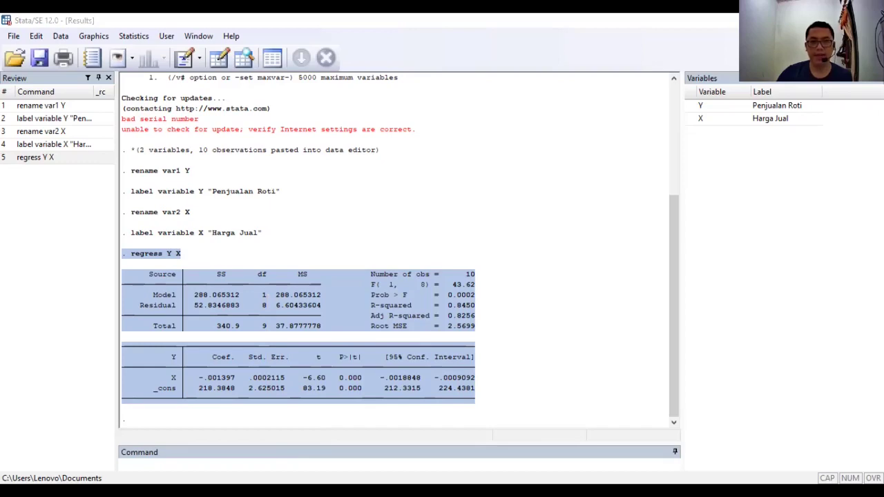
Switch to the Excel workbook and paste the regression output picture at cell A24 of the Elastisitas Harga sheet.
key(alt+Tab)
scroll(306, 337, down, 2)
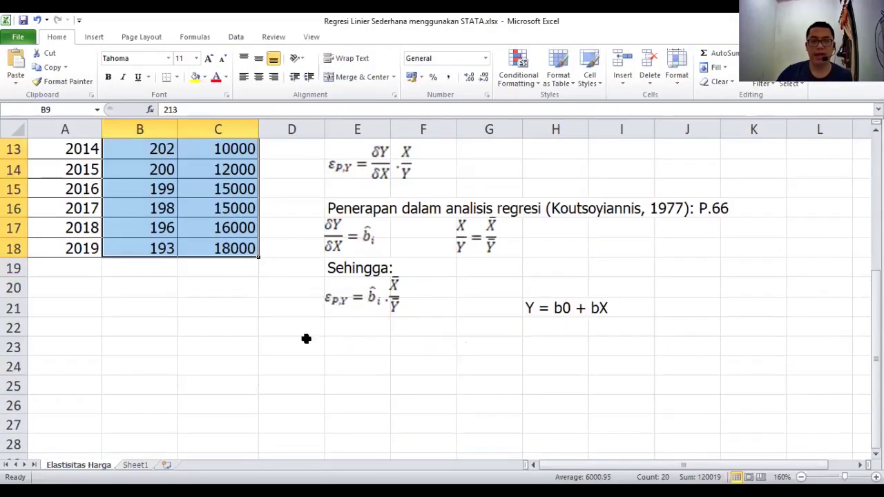
click(53, 352)
click(50, 368)
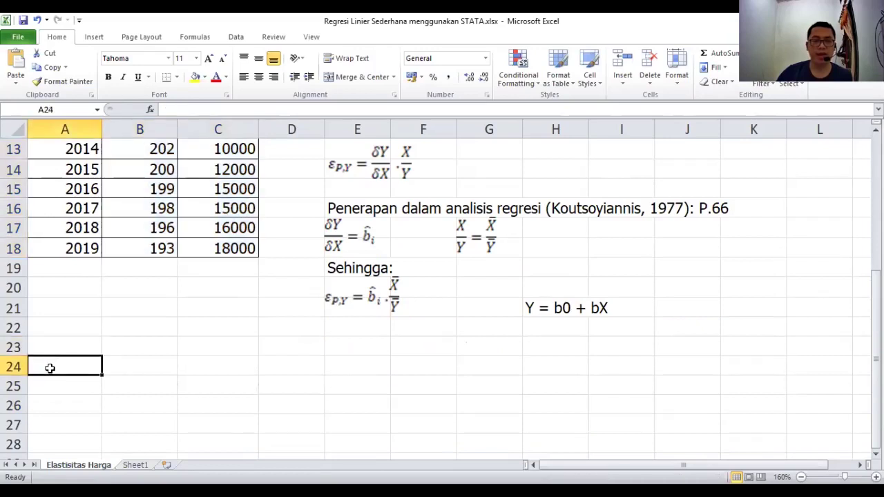
right_click(51, 370)
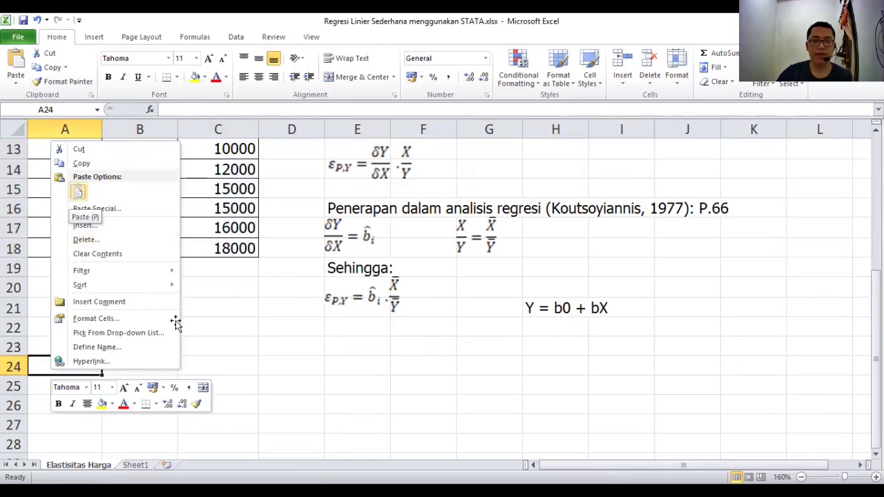
click(77, 192)
Shrink the pasted regression picture to span about columns A to H and position it from about row 22, then deselect it.
scroll(115, 237, down, 2)
scroll(36, 189, down, 1)
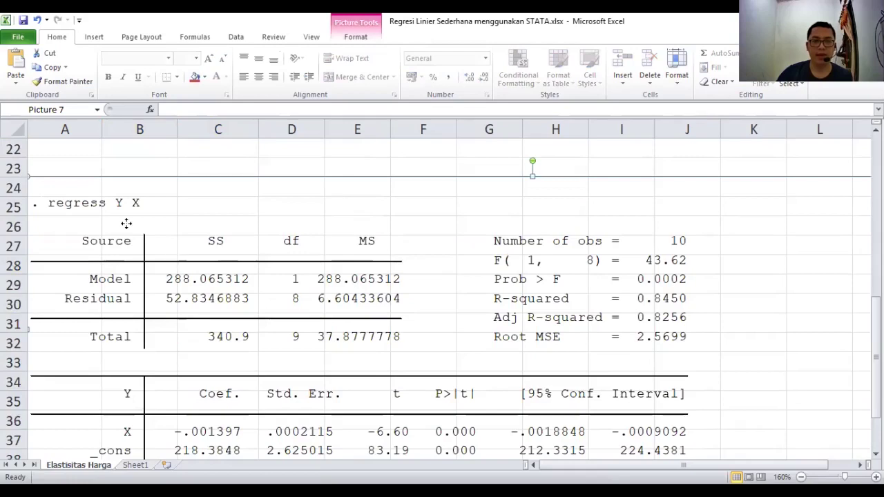
drag(127, 223, 95, 204)
drag(62, 179, 132, 223)
scroll(164, 255, up, 2)
scroll(159, 205, down, 1)
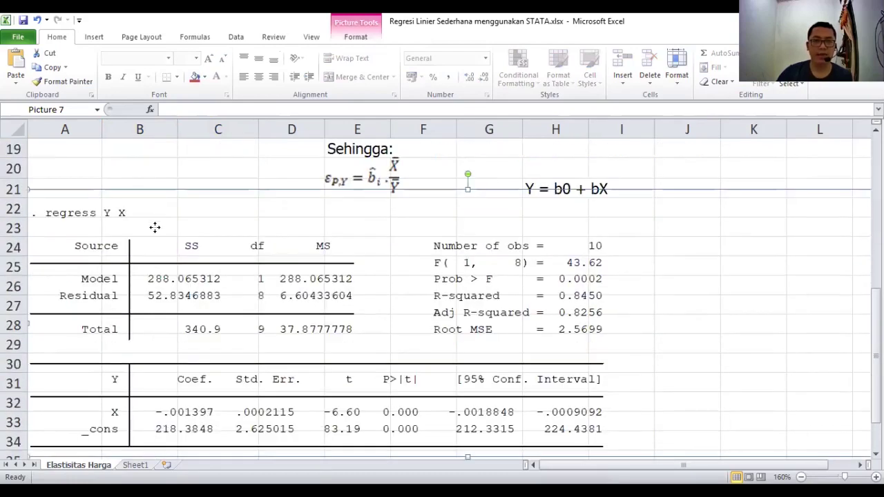
scroll(145, 317, down, 1)
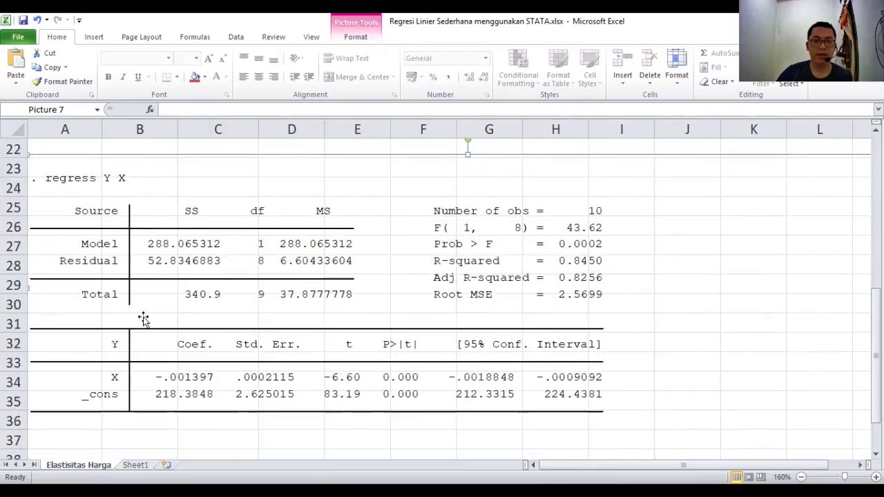
scroll(156, 376, down, 1)
click(156, 376)
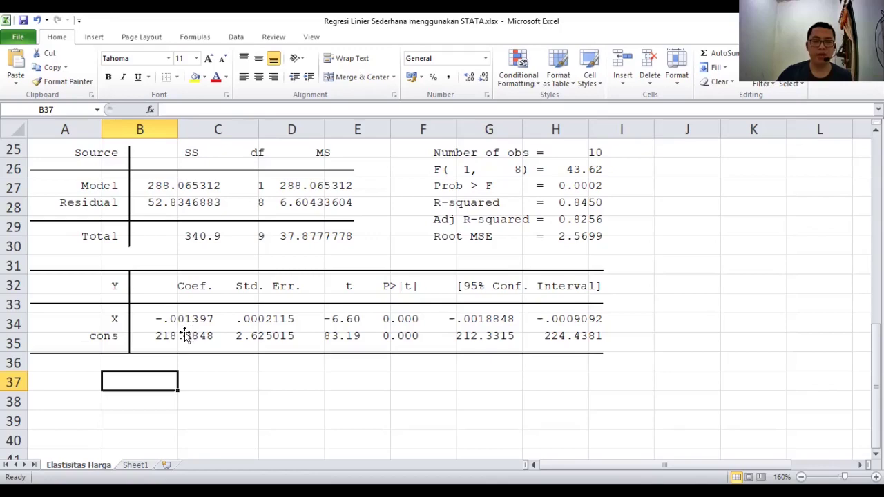
Label cell E22 as bi and enter the regression coefficient -0.001397 beside it in F22.
scroll(186, 336, up, 3)
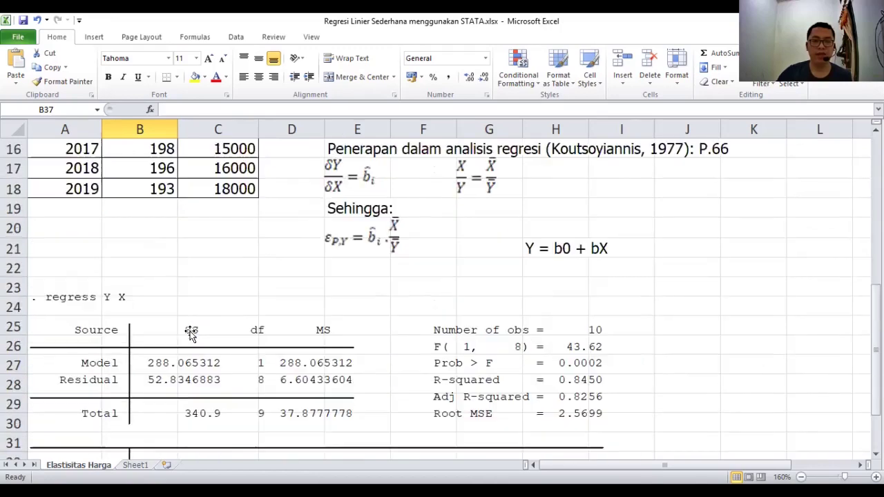
click(348, 269)
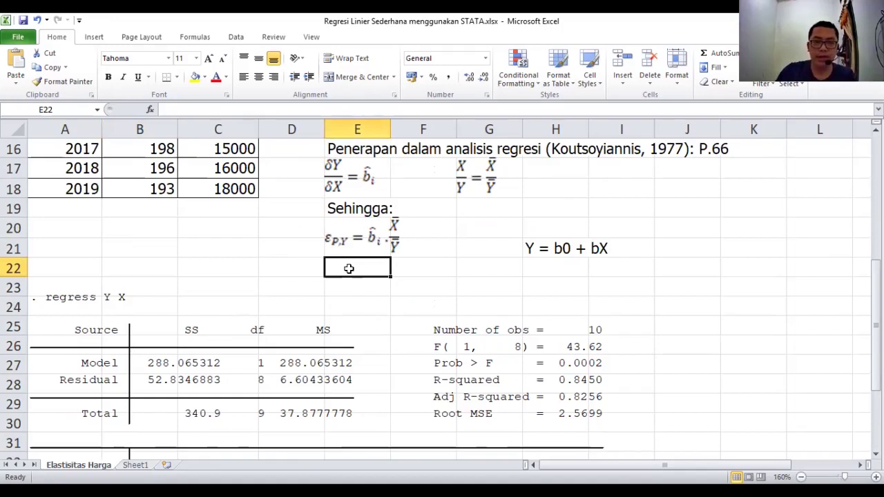
text(b)
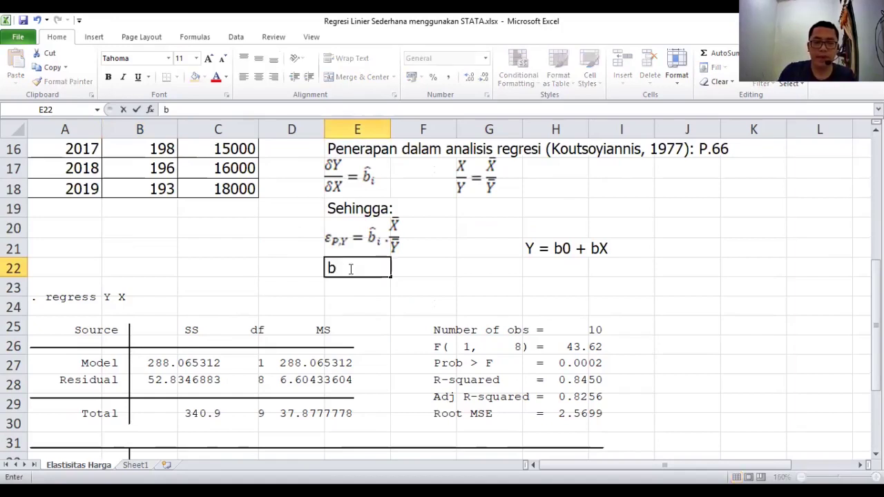
text(i)
key(Tab)
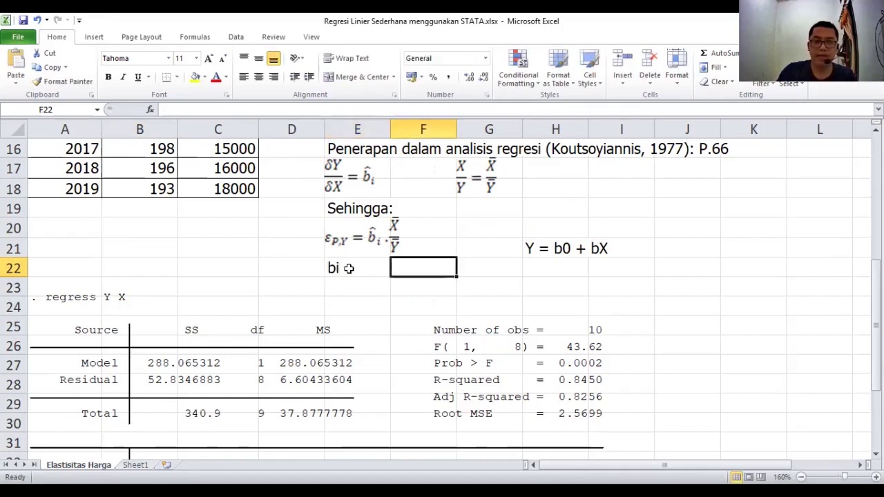
text(-0.)
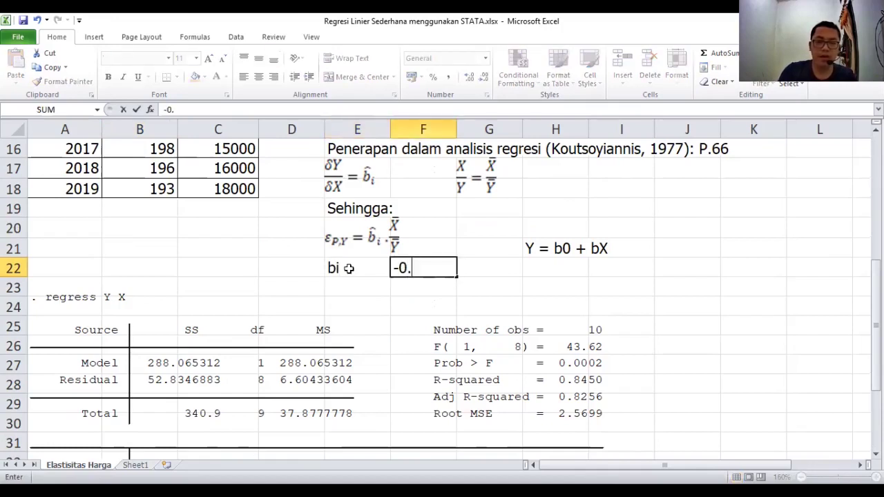
text(0013)
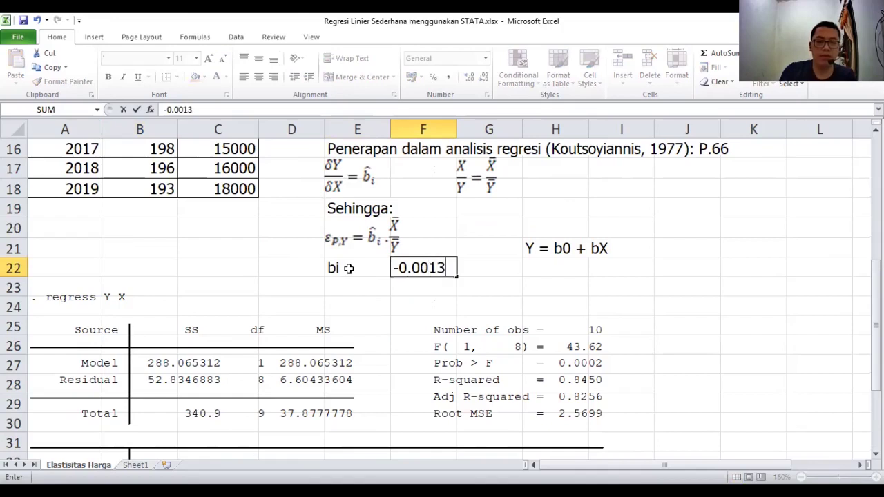
text(97)
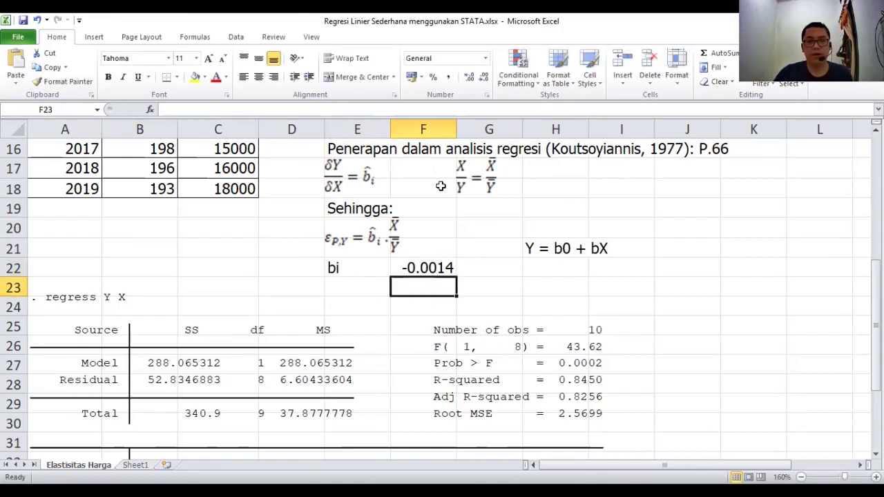
Format the coefficient in F22 to display six decimal places.
click(440, 266)
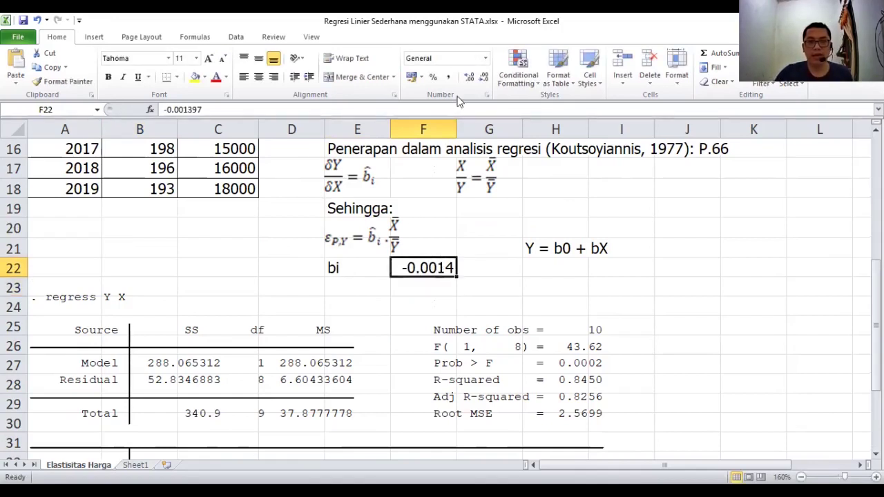
click(482, 79)
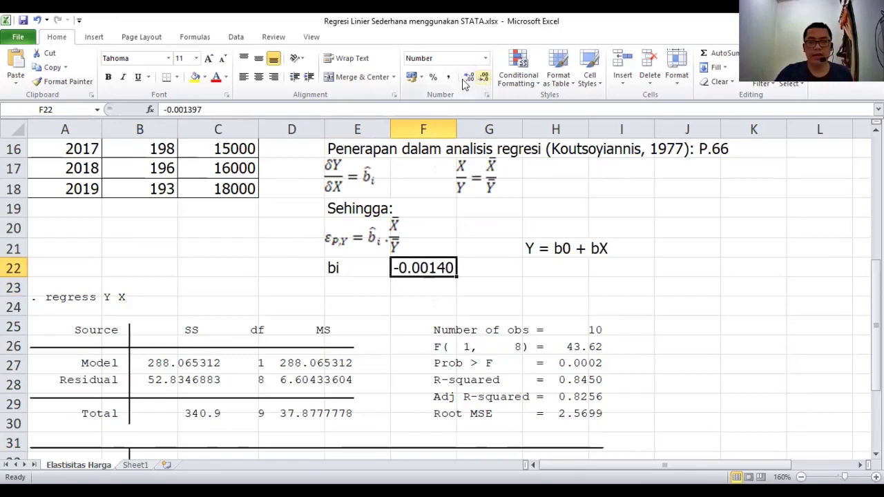
click(468, 77)
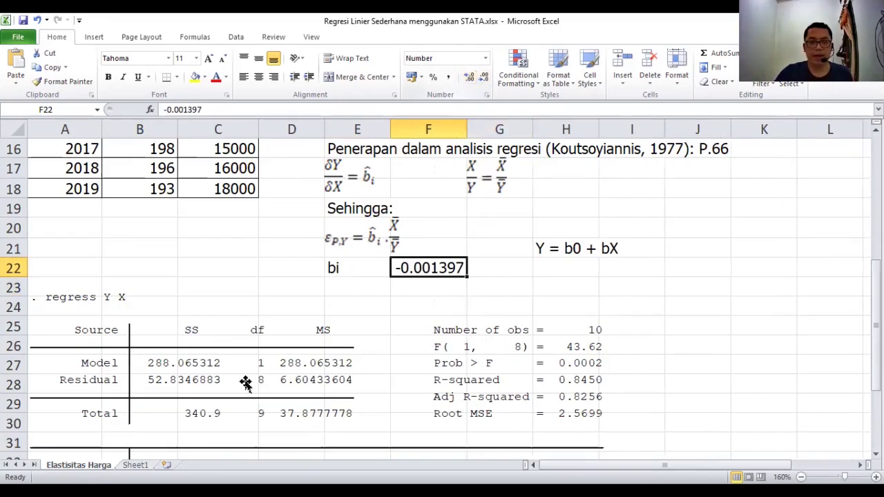
Move the regression output picture down to start at about row 31, clearing the rows below the bi entry.
scroll(243, 383, down, 1)
scroll(228, 386, down, 1)
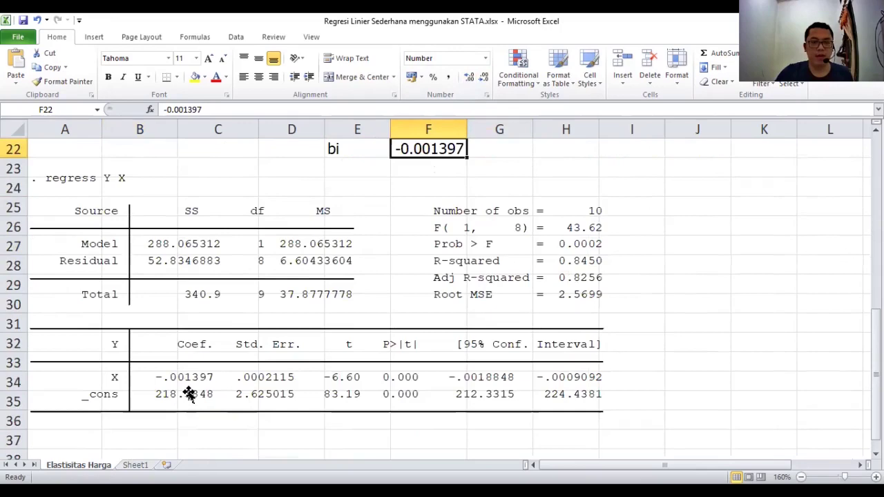
scroll(189, 392, up, 1)
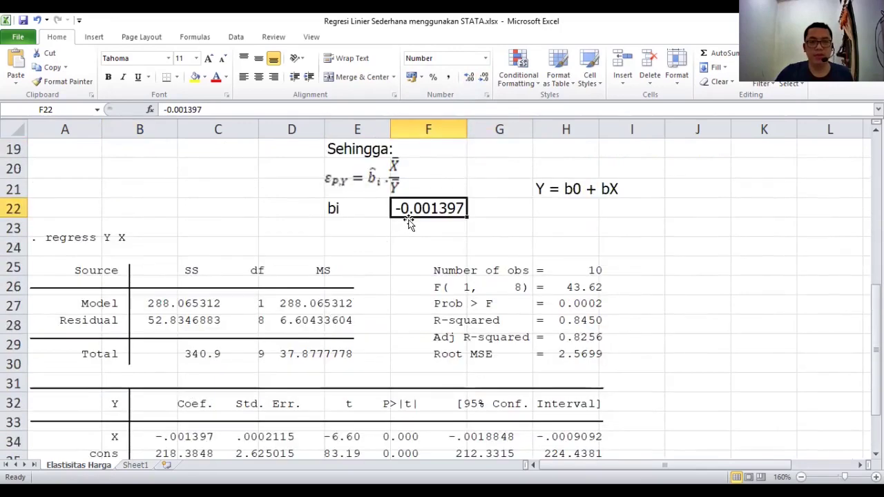
click(262, 277)
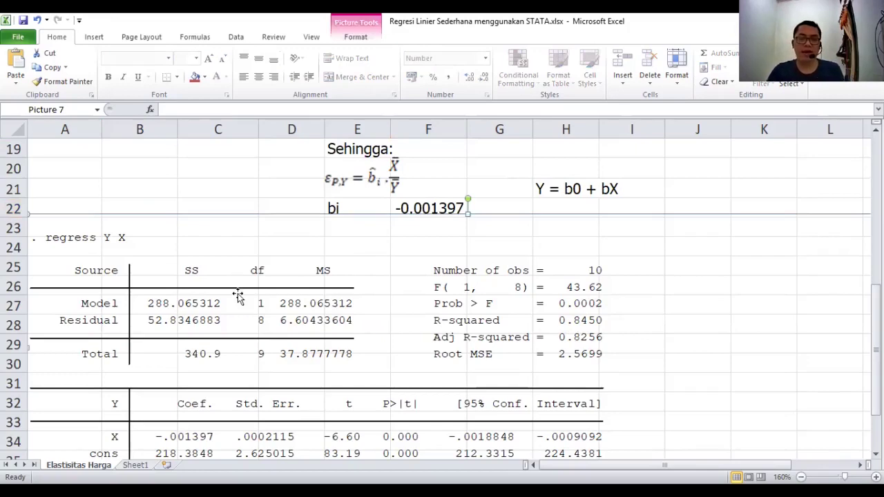
drag(237, 292, 263, 407)
key(Down)
key(Down)
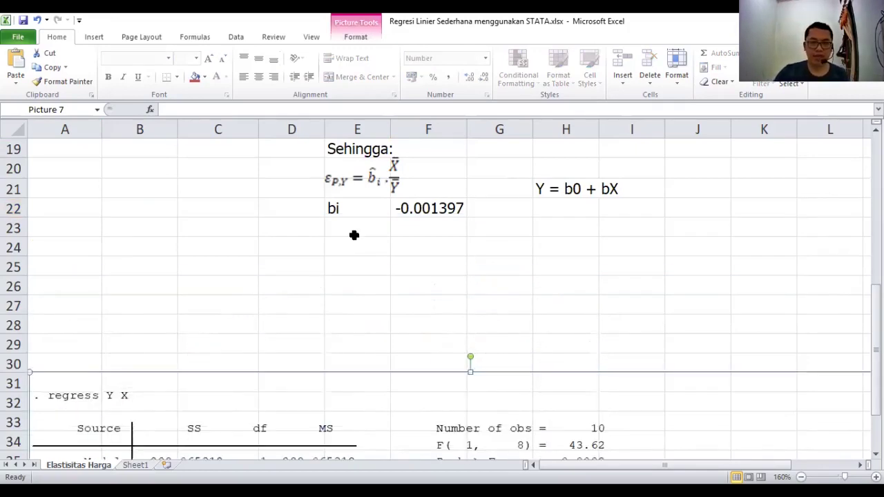
key(Down)
Label cell A19, directly below the 2019 row of the data table, as Average.
scroll(350, 248, up, 2)
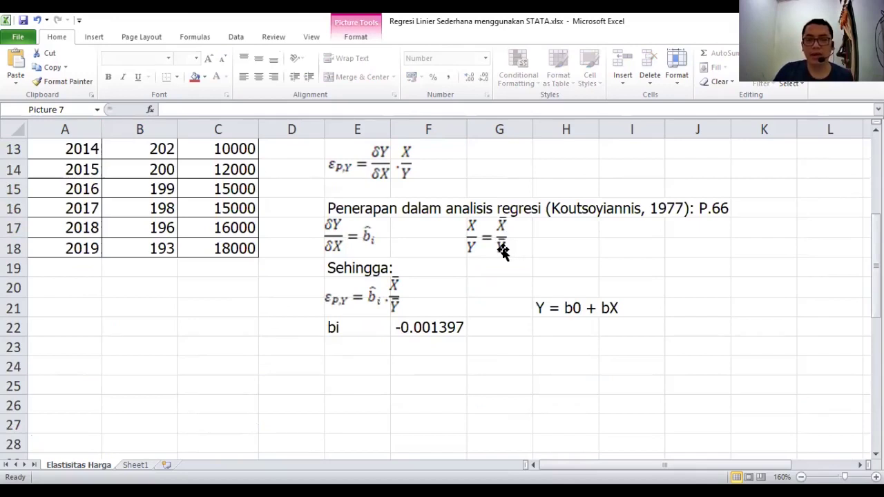
click(65, 268)
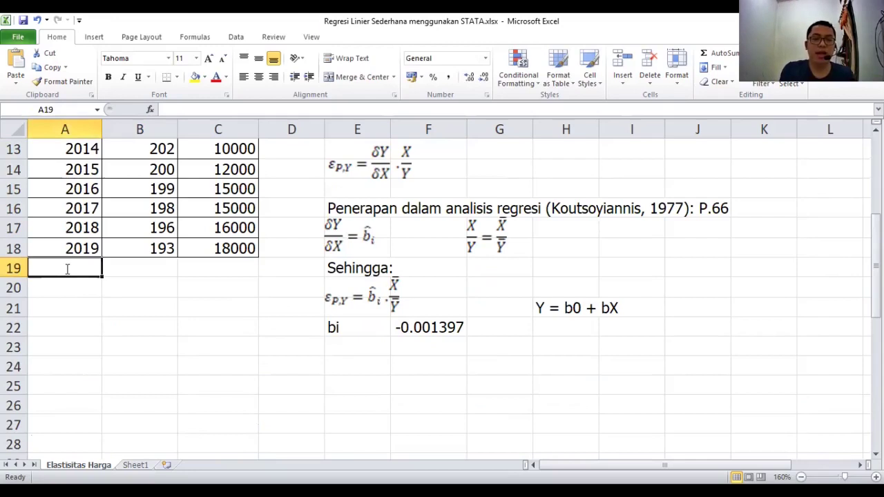
text(Vare)
key(BackSpace)
key(BackSpace)
key(BackSpace)
key(BackSpace)
text(A)
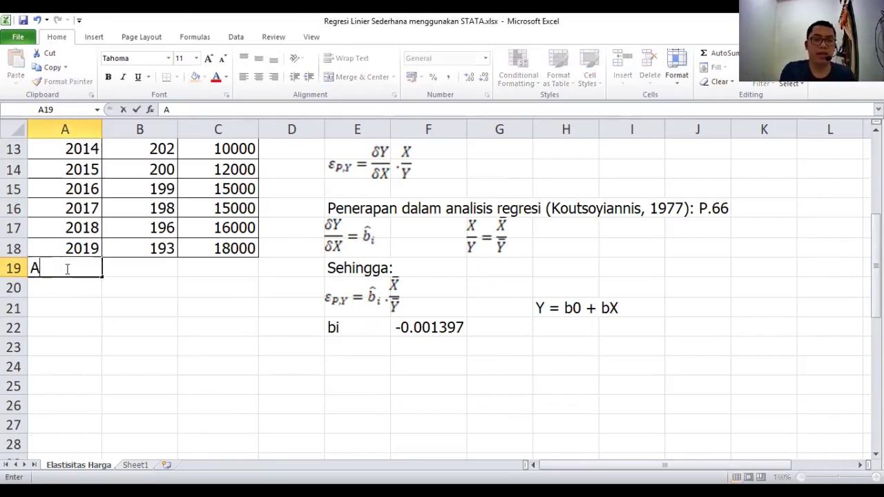
text(verage)
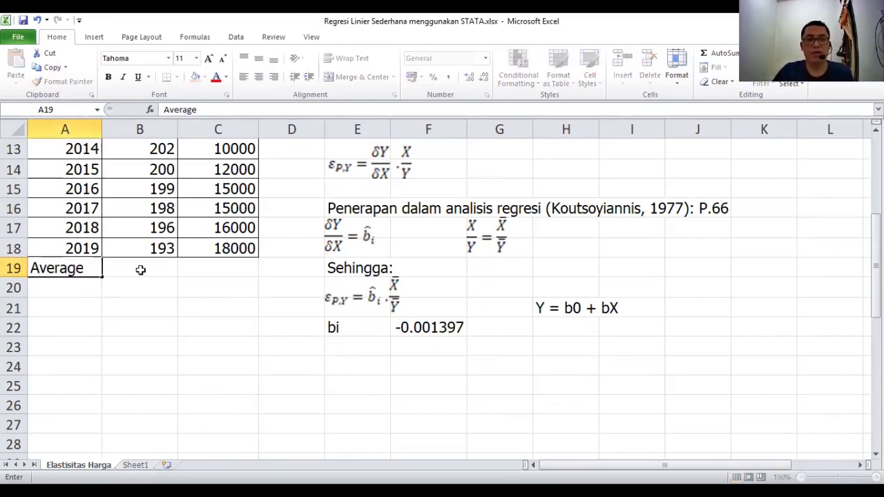
Calculate the mean of the Y column in B19 with =AVERAGE(B9:B18).
click(148, 266)
scroll(149, 263, up, 2)
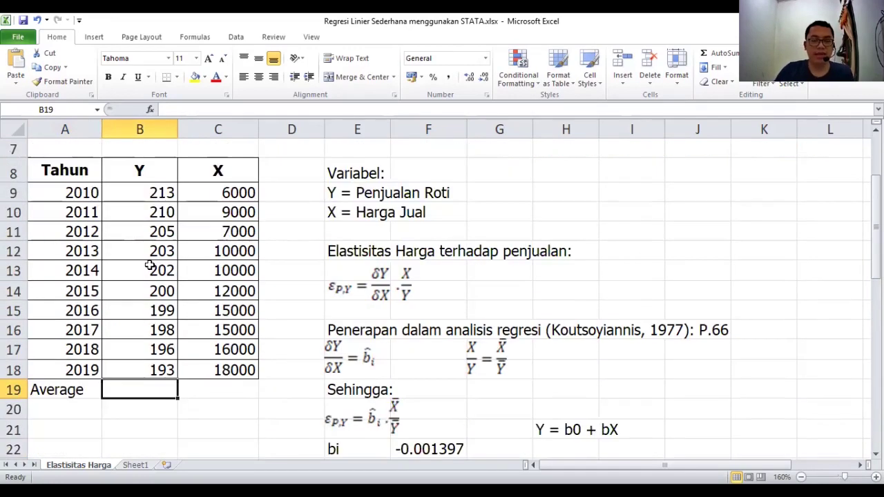
text(=)
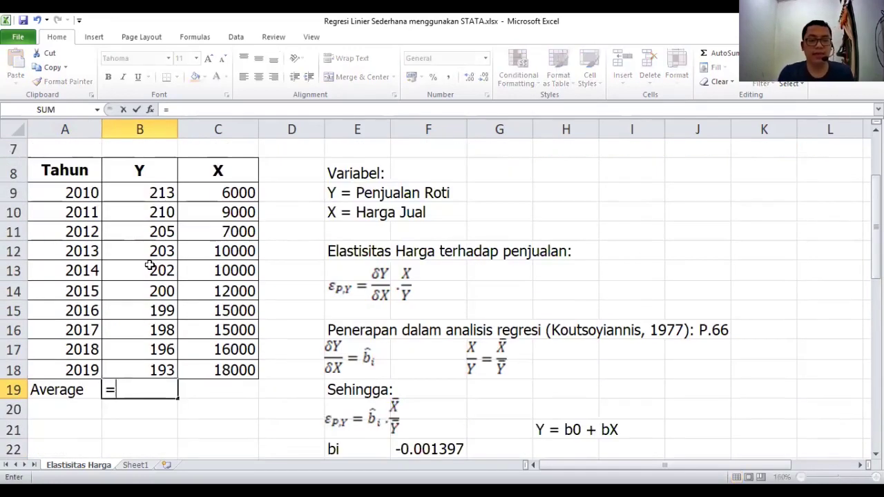
text(AVERAGE)
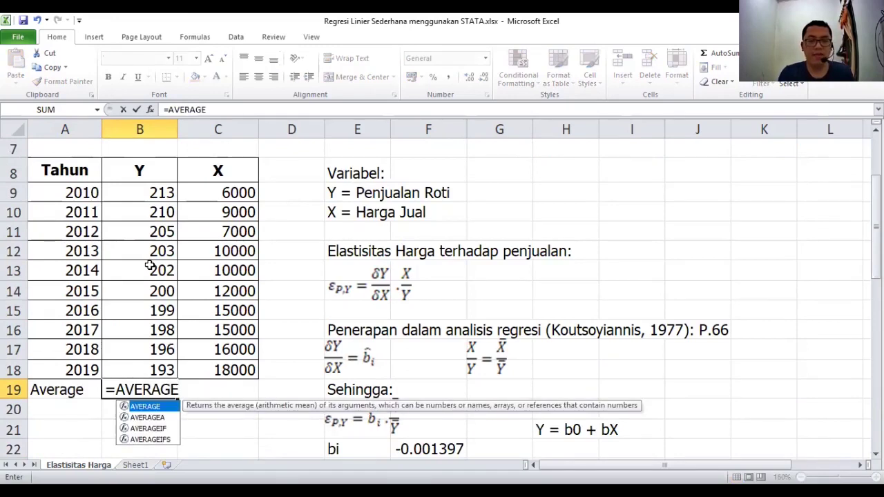
text(()
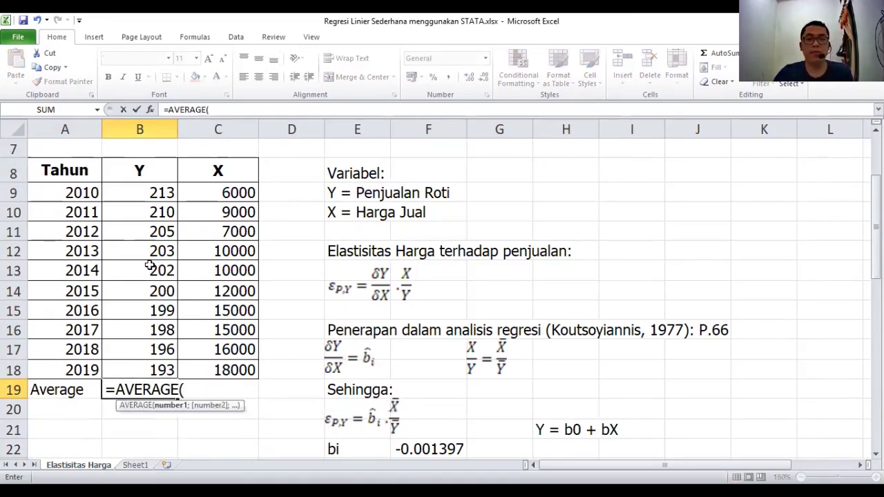
click(155, 196)
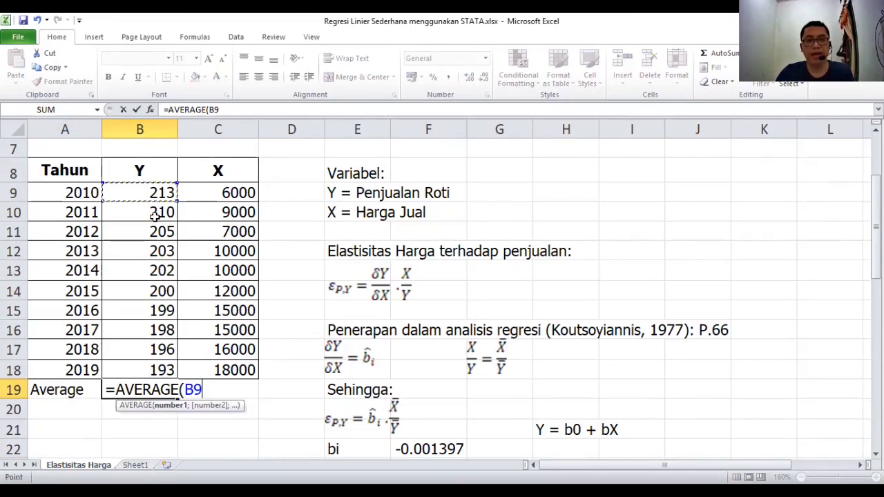
drag(155, 215, 159, 368)
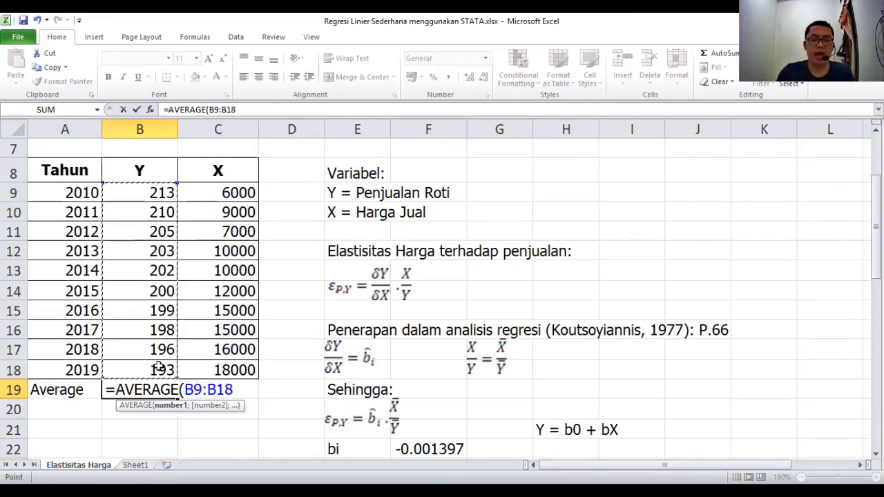
text())
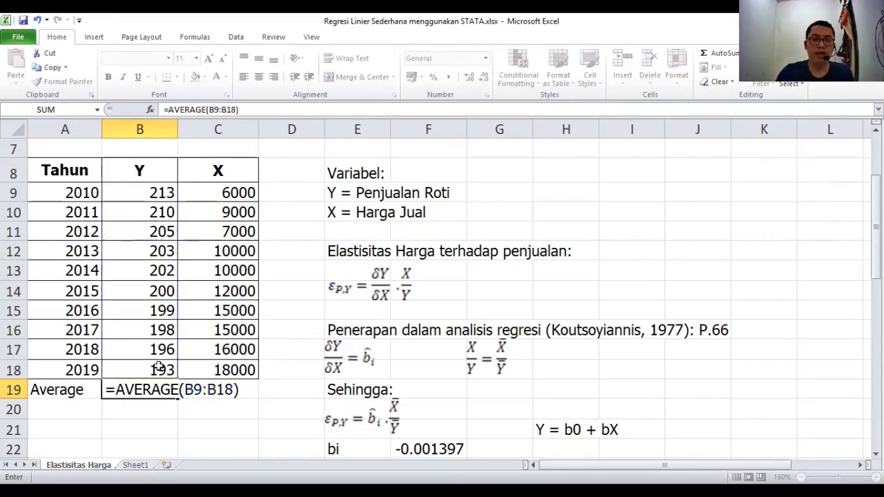
key(Return)
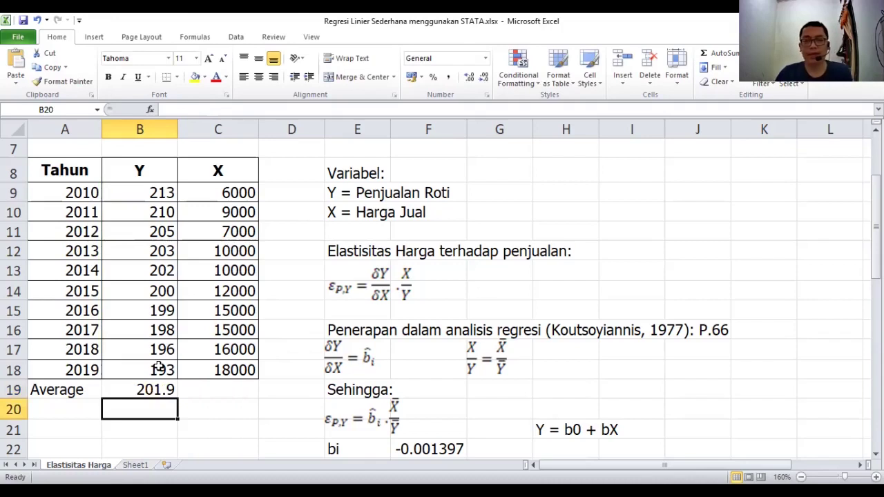
Calculate the mean of the X column in C19 with =AVERAGE(C9:C18).
click(203, 391)
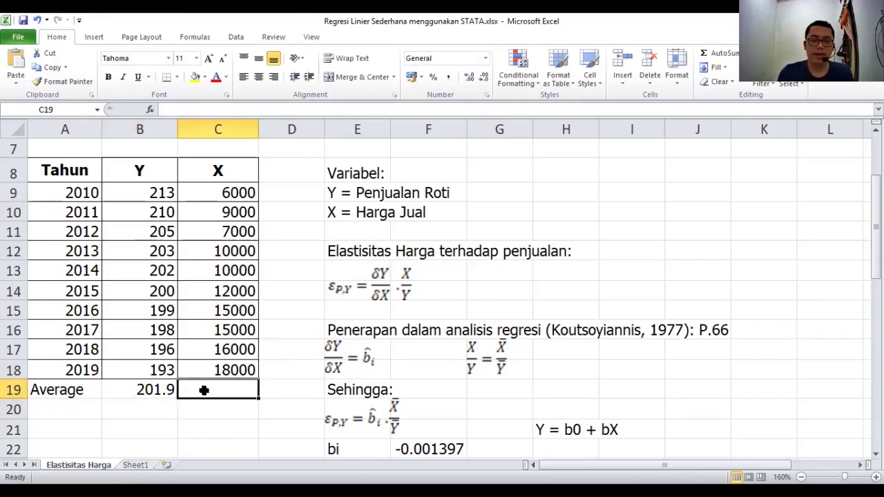
text(=)
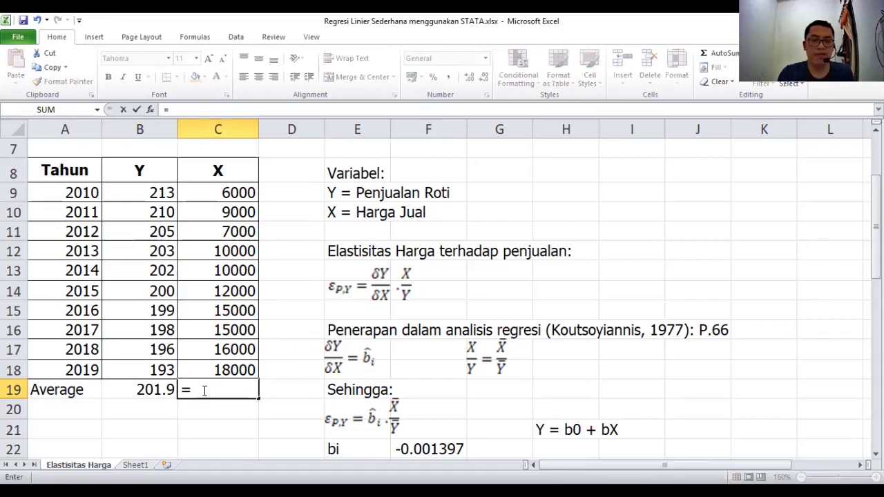
text(AVERAGE()
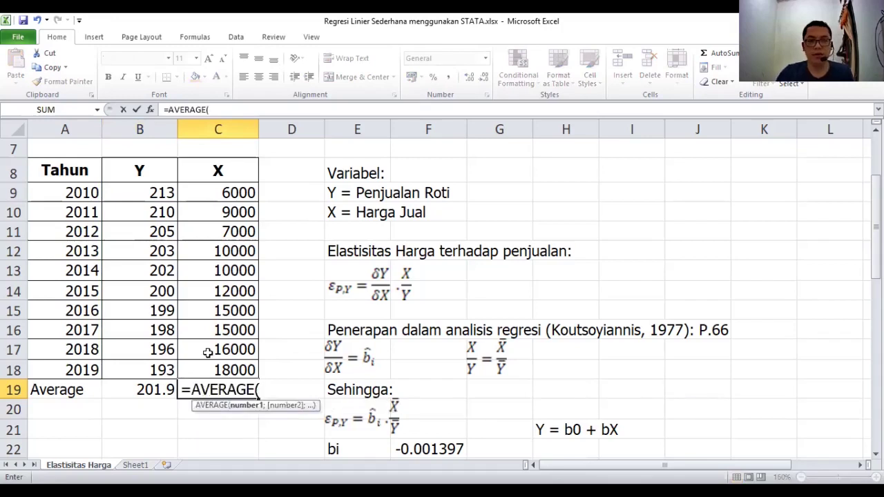
drag(226, 193, 237, 365)
text())
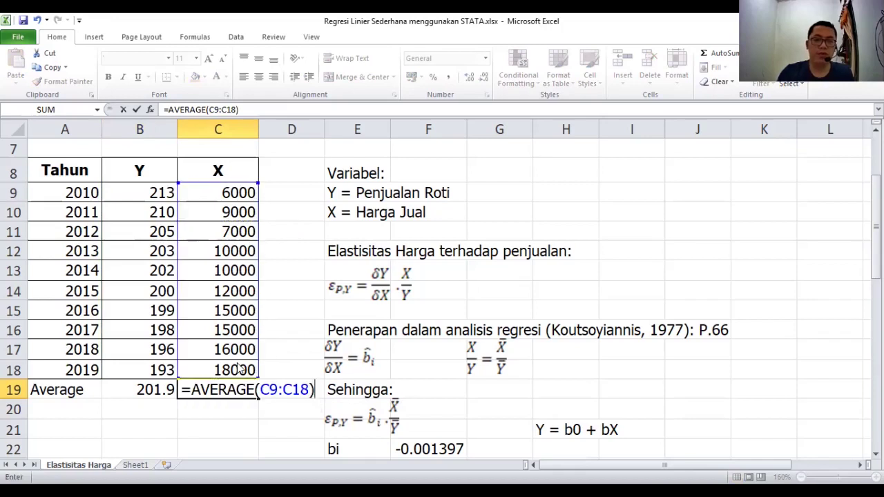
key(Return)
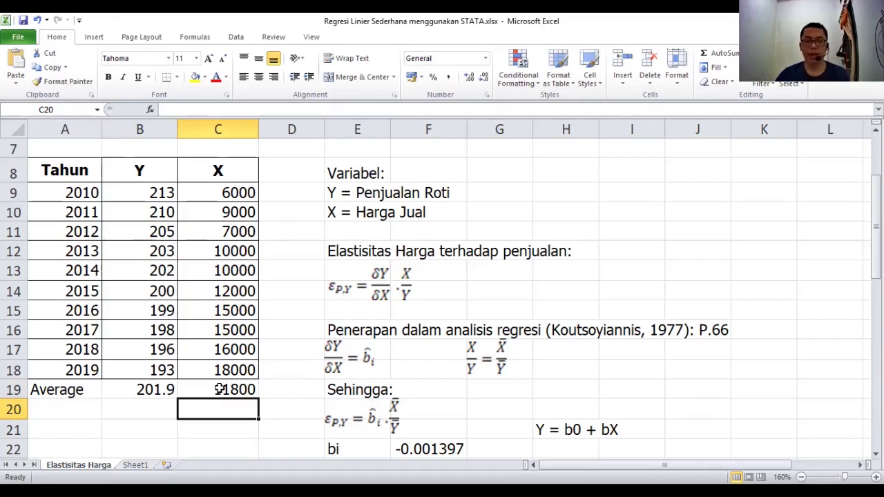
Label cells E23 and E24, directly below the bi entry, as Xbar and Ybar.
scroll(218, 389, down, 1)
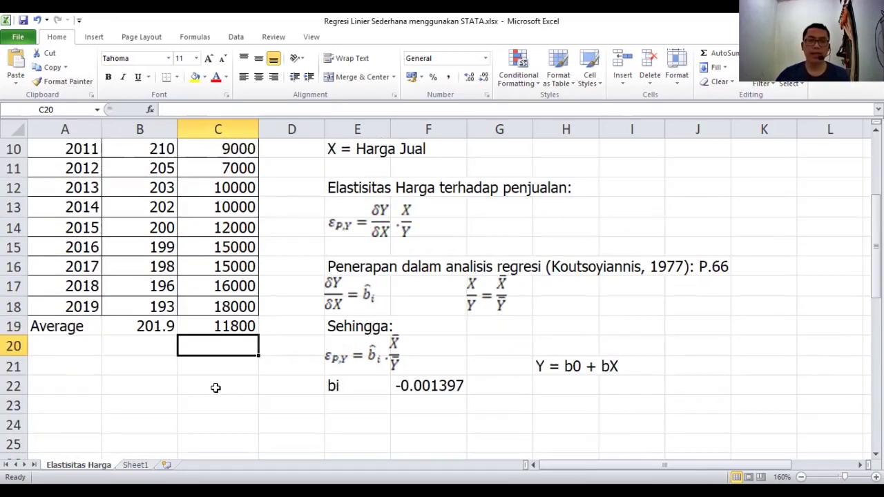
click(348, 405)
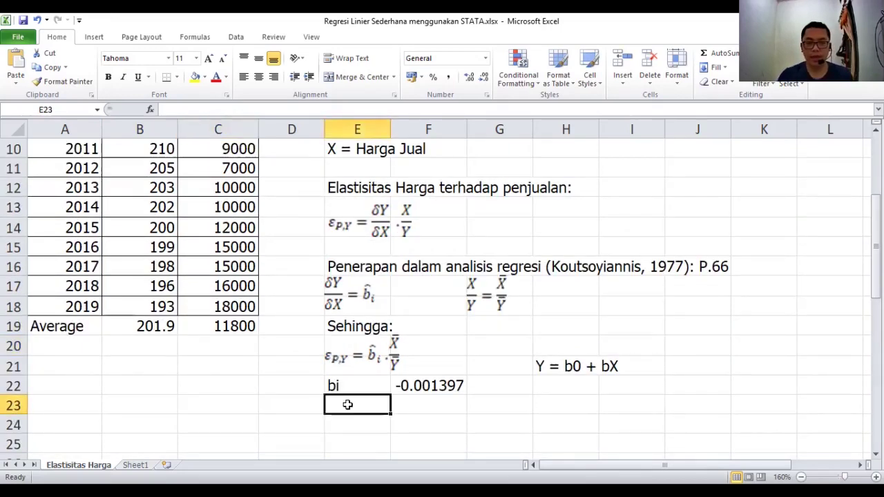
text(X)
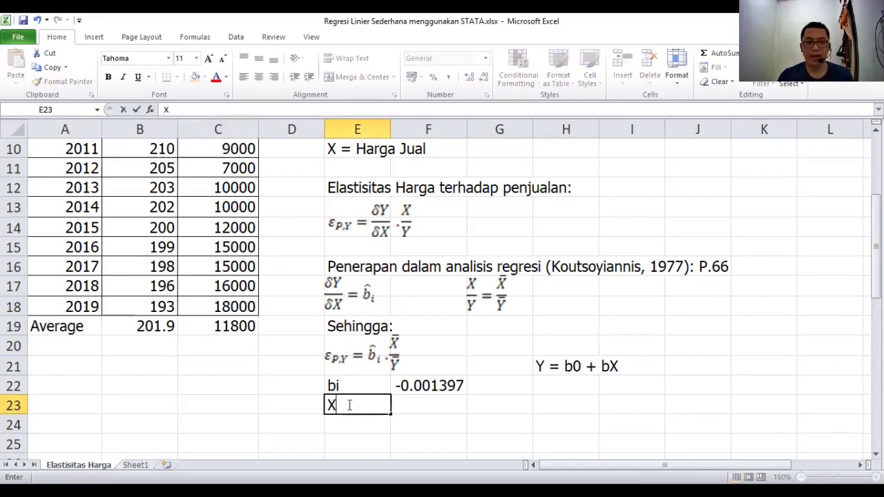
text(bar)
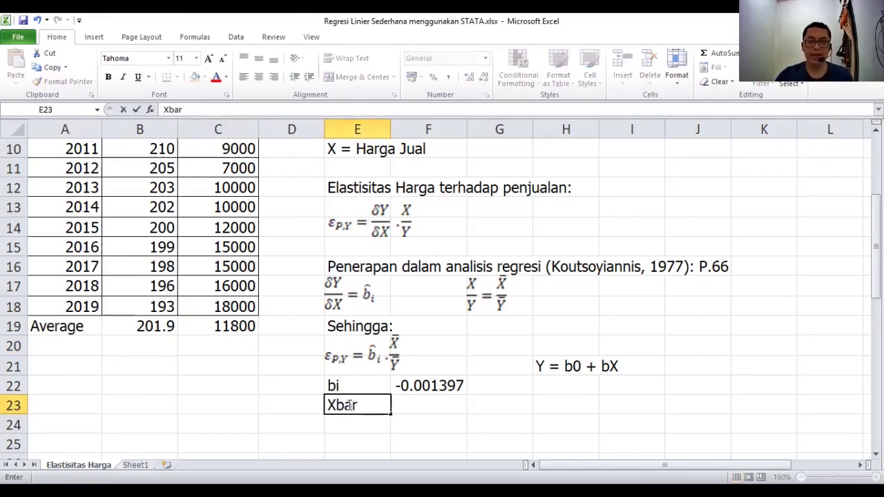
click(362, 420)
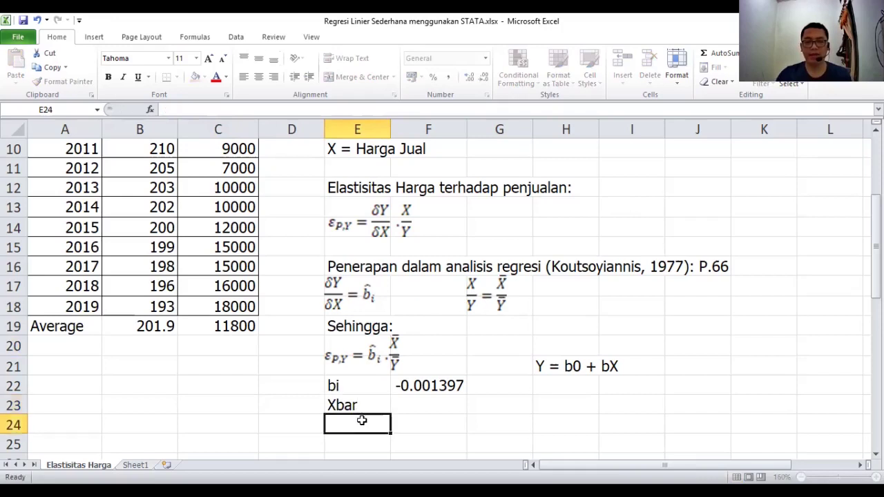
text(Y)
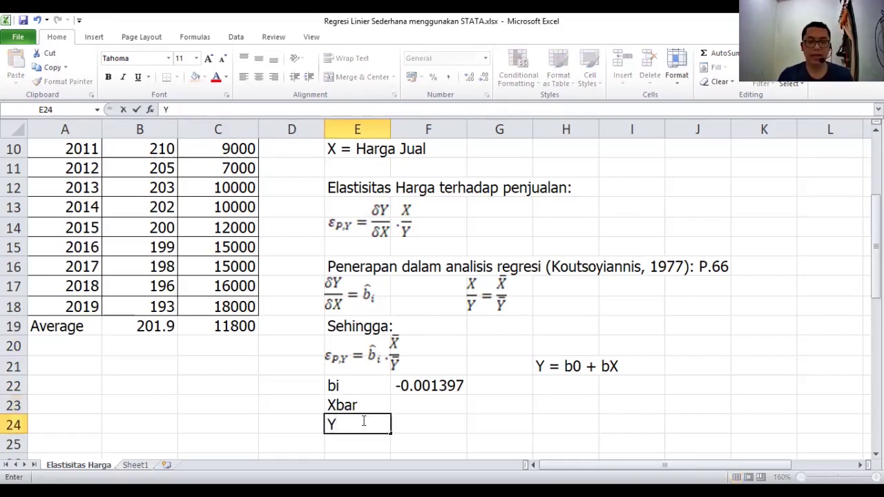
text(bar)
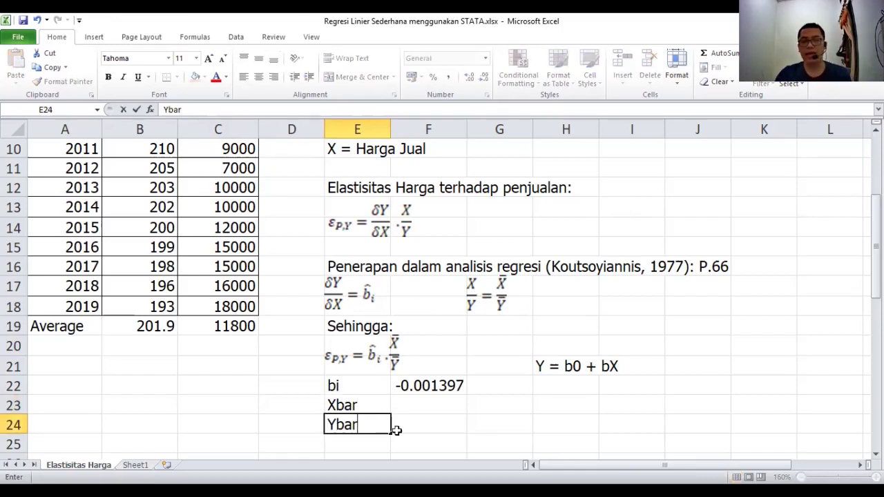
Link the Xbar value in F23 to the mean of the X column with =C19.
click(417, 406)
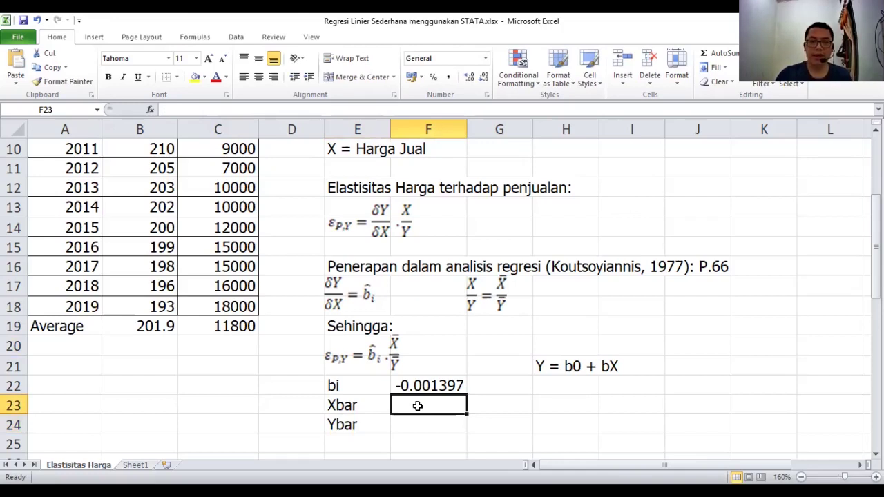
text(=)
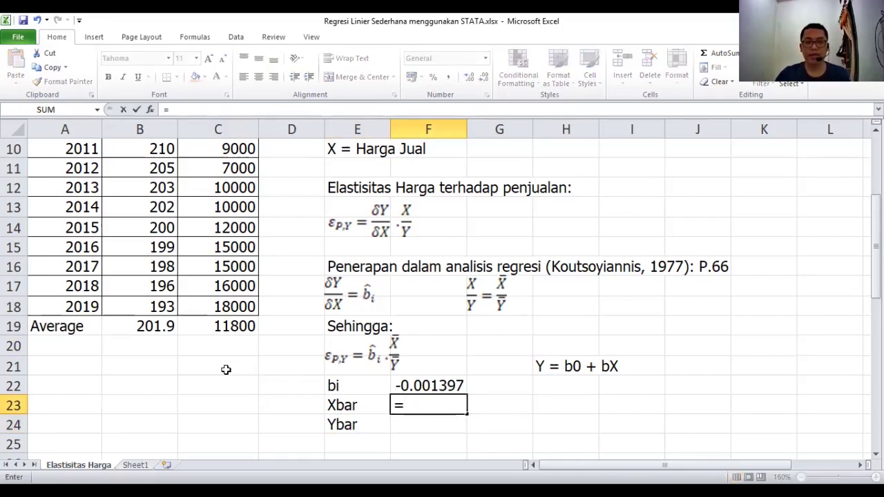
scroll(226, 369, up, 2)
scroll(220, 387, down, 1)
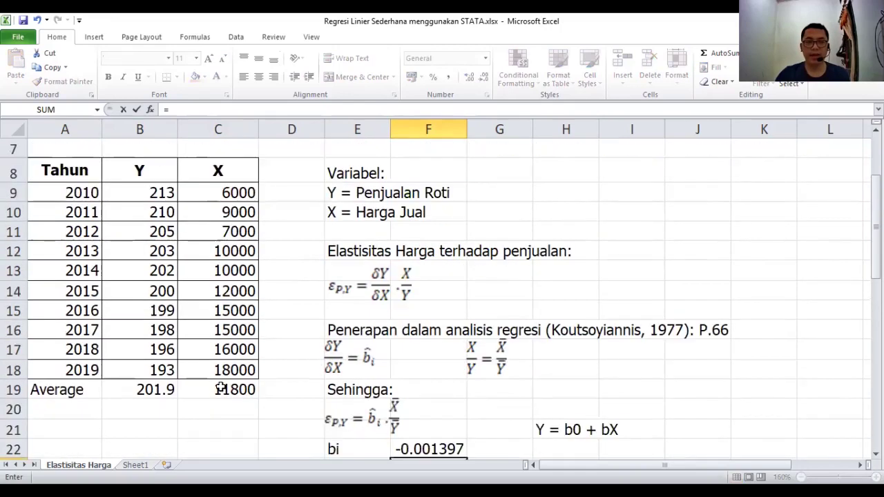
click(220, 389)
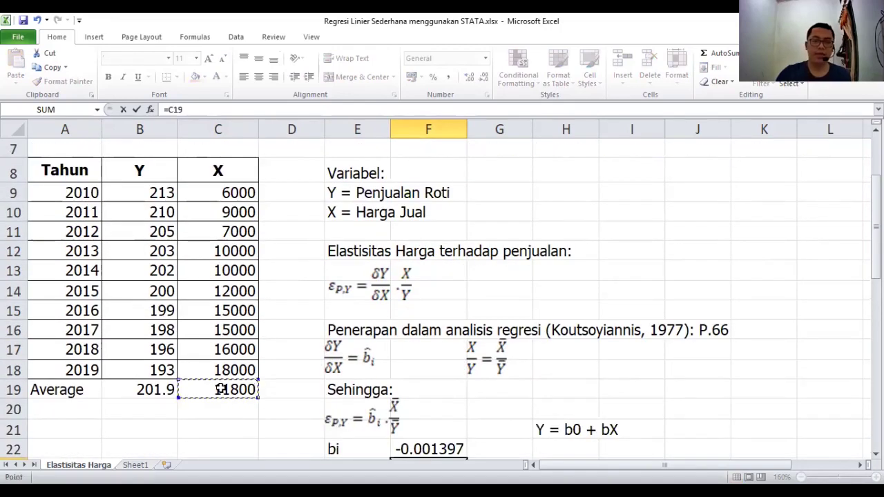
key(Return)
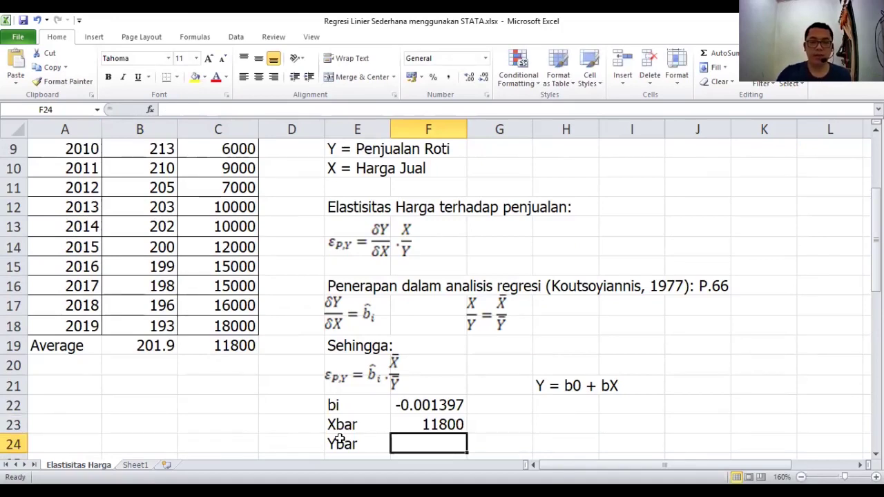
Link the Ybar value in F24 to the mean of the Y column with =B19.
text(=)
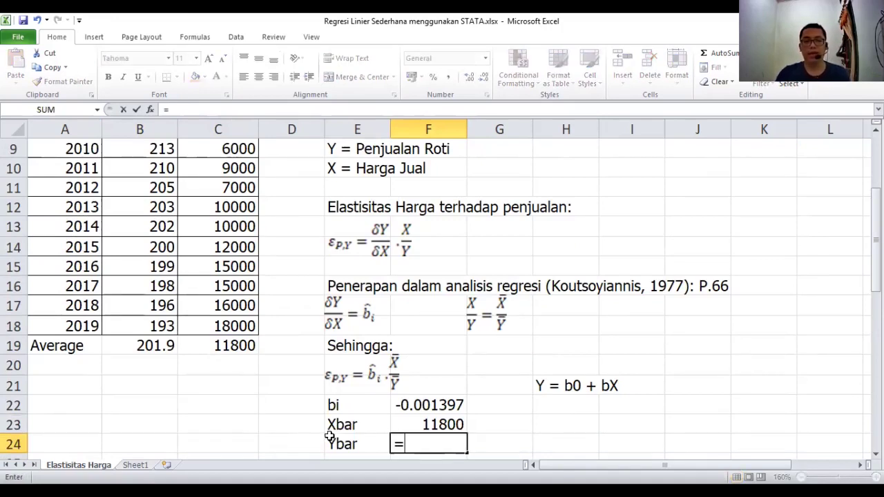
scroll(155, 363, up, 1)
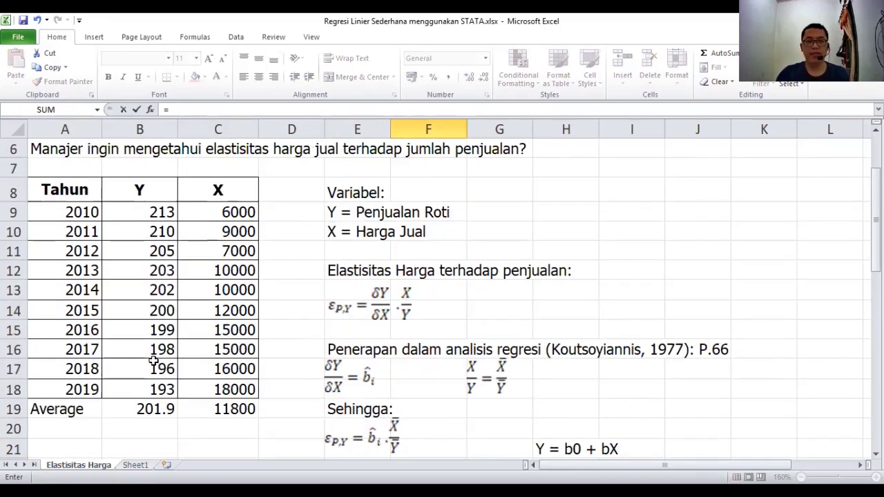
scroll(152, 356, down, 1)
click(147, 348)
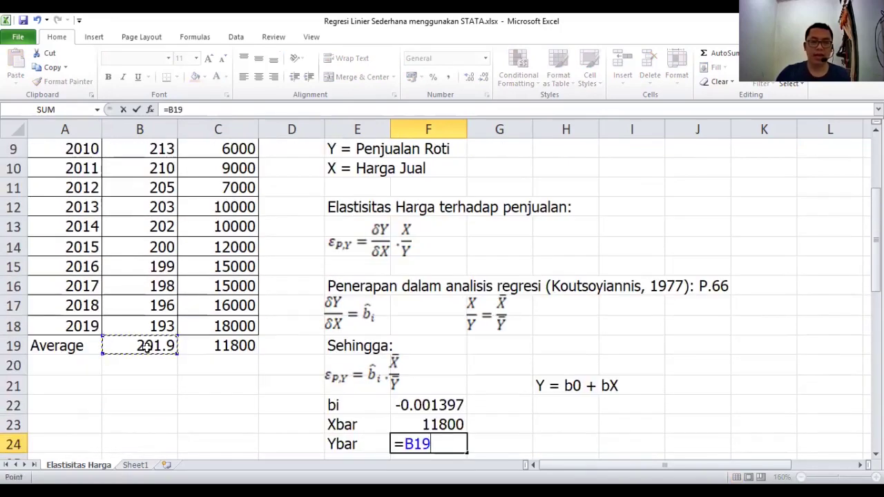
key(Return)
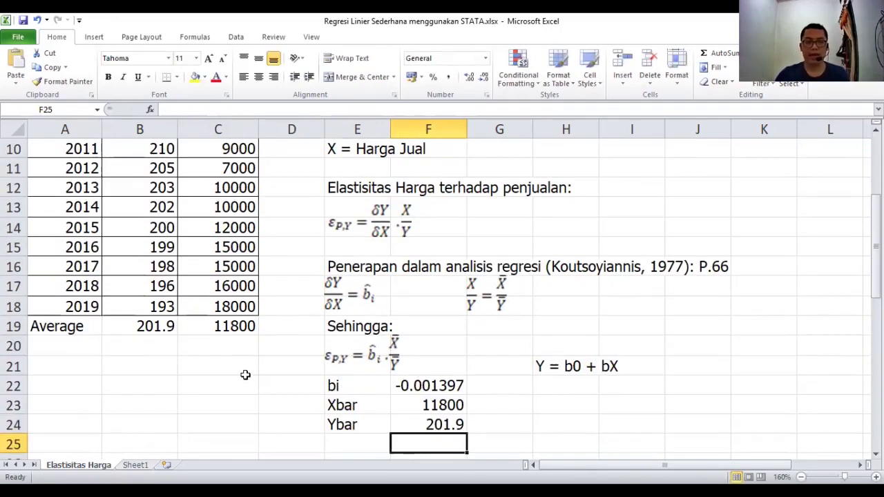
Enter the label "Elastisitas:" in cell E26, leaving one empty row below the Ybar entry.
scroll(475, 384, down, 3)
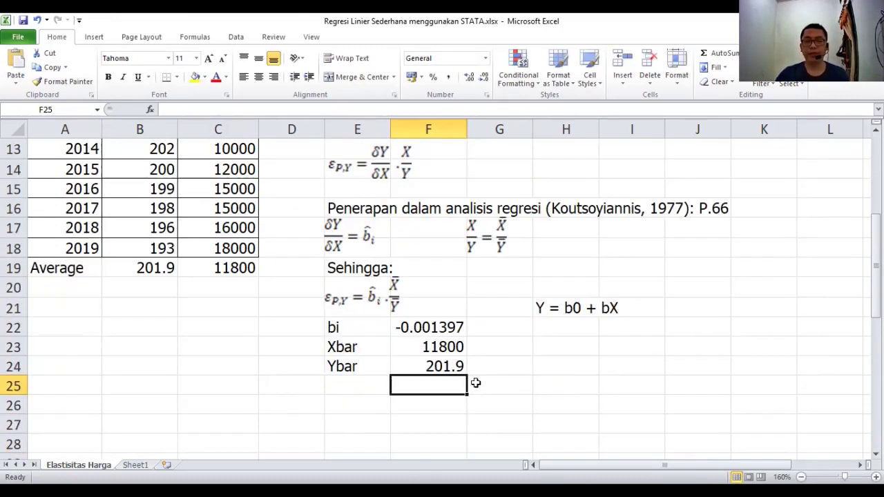
click(354, 402)
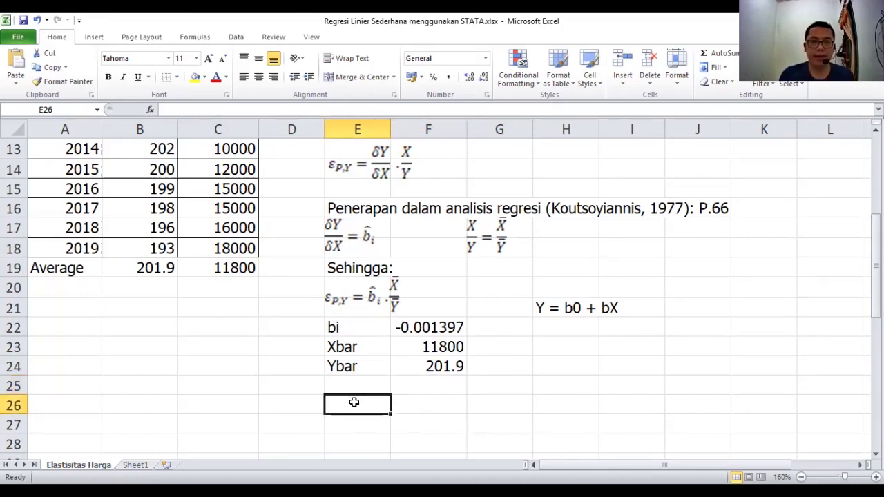
text(Elast)
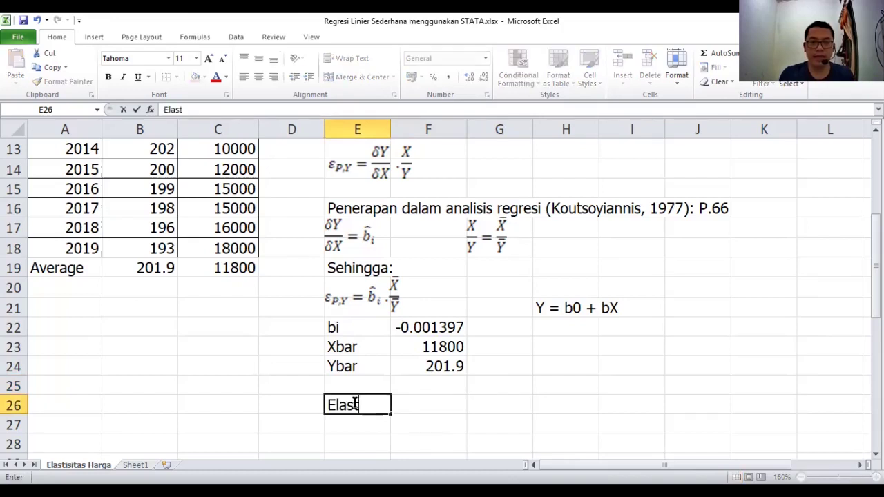
text(isitas:)
key(Return)
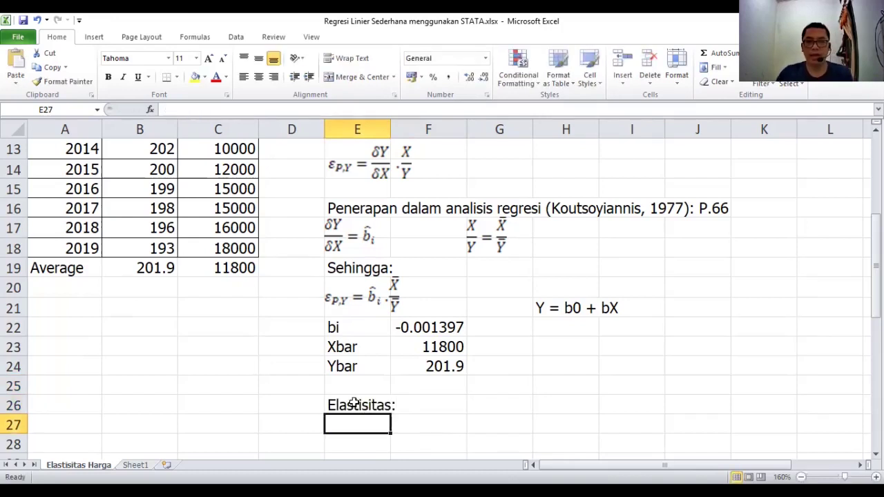
Copy the elasticity formula picture from below Sehingga and place the copy under the Elastisitas label, at about rows 27 to 29.
click(360, 298)
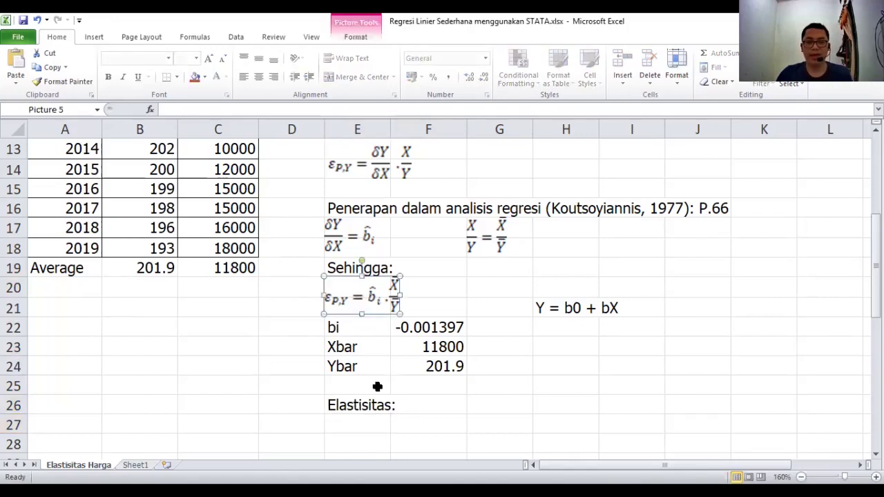
scroll(351, 305, down, 2)
key(ctrl+v)
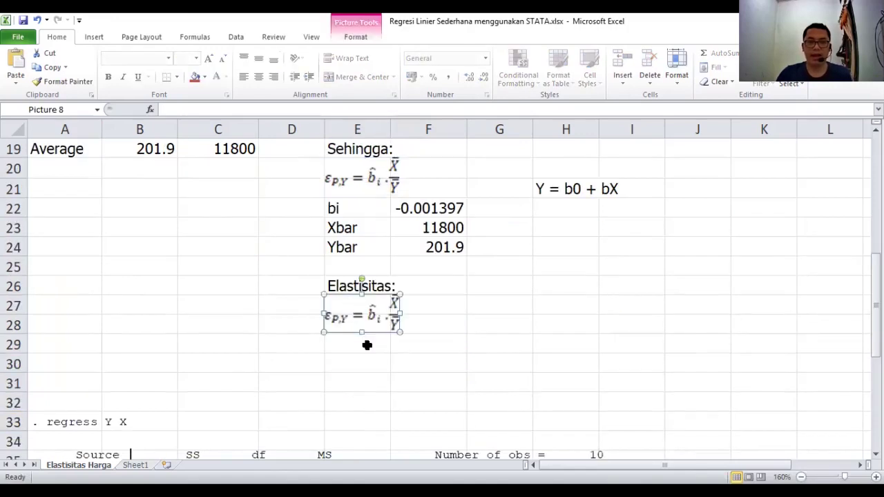
click(357, 349)
click(370, 342)
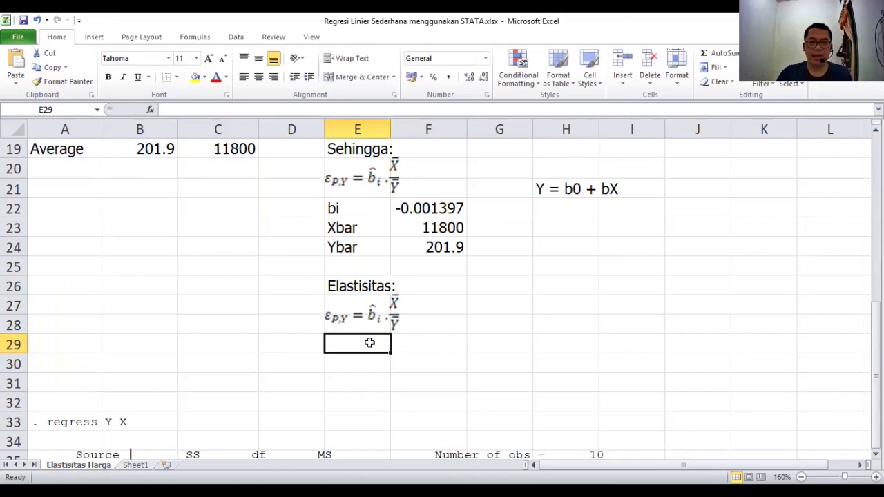
click(418, 283)
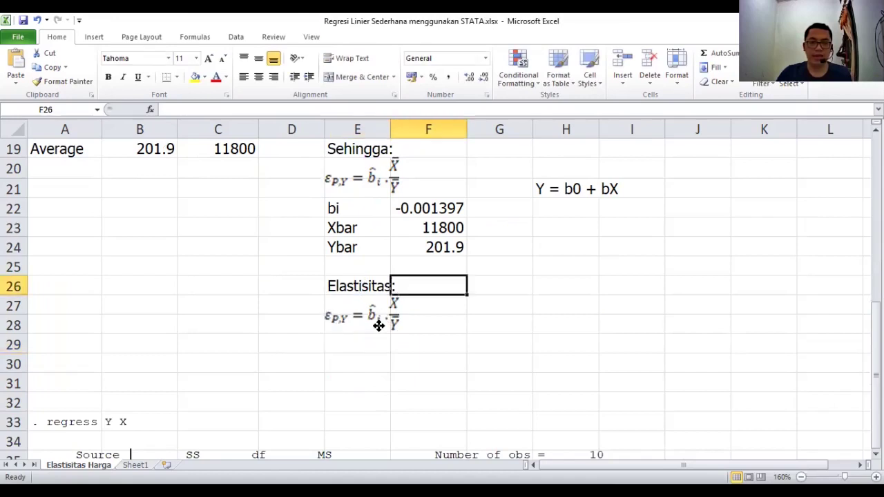
drag(377, 322, 372, 332)
Fit column E's width to its contents and calculate the elasticity in F26 with =F22*(F23/F24).
click(416, 291)
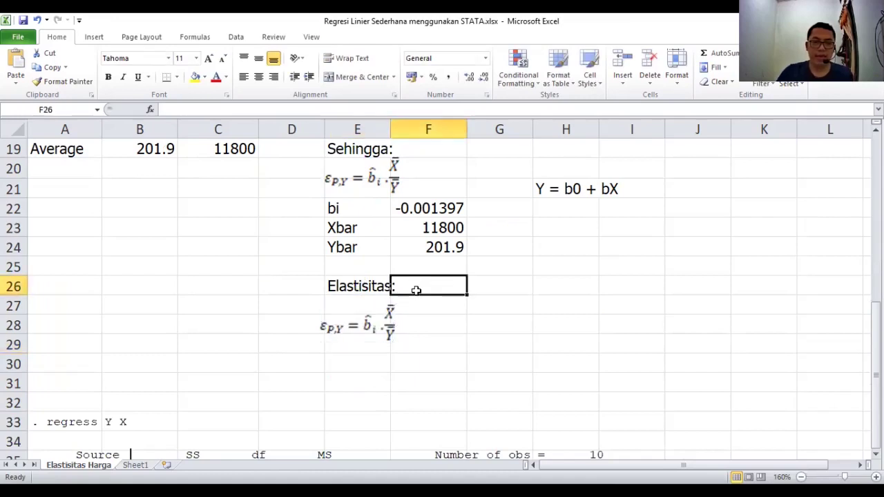
double_click(390, 136)
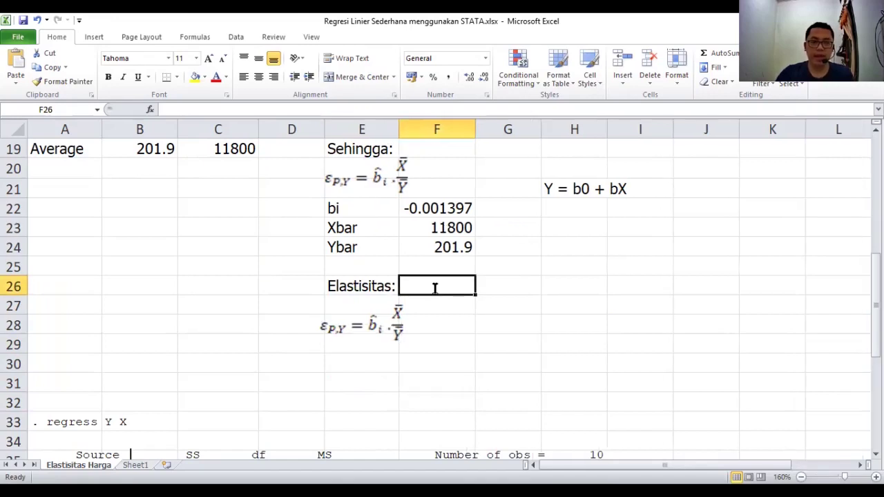
text(=)
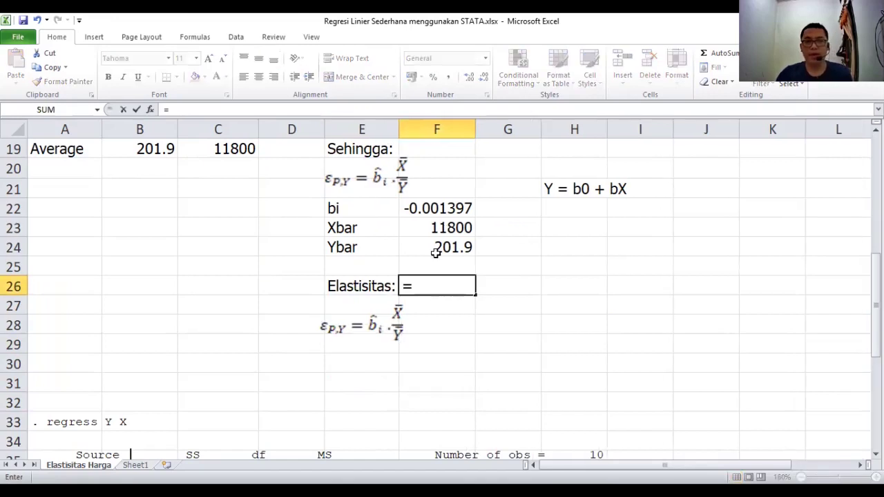
click(425, 209)
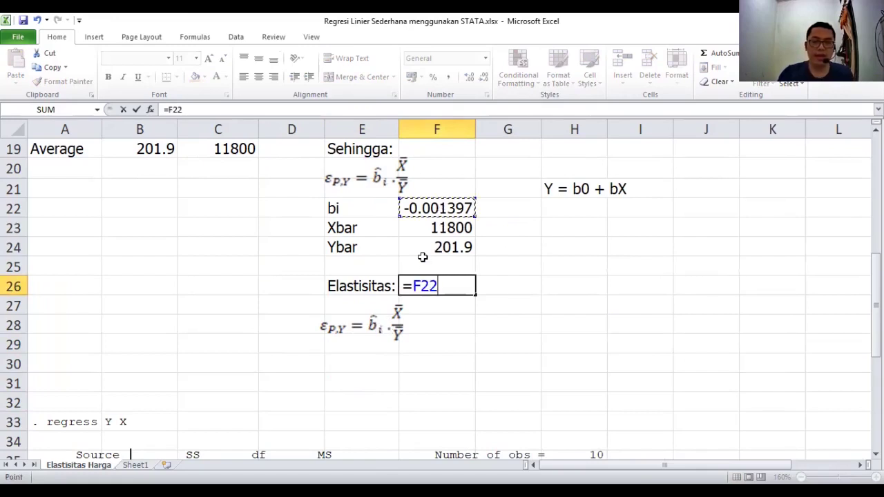
text(*()
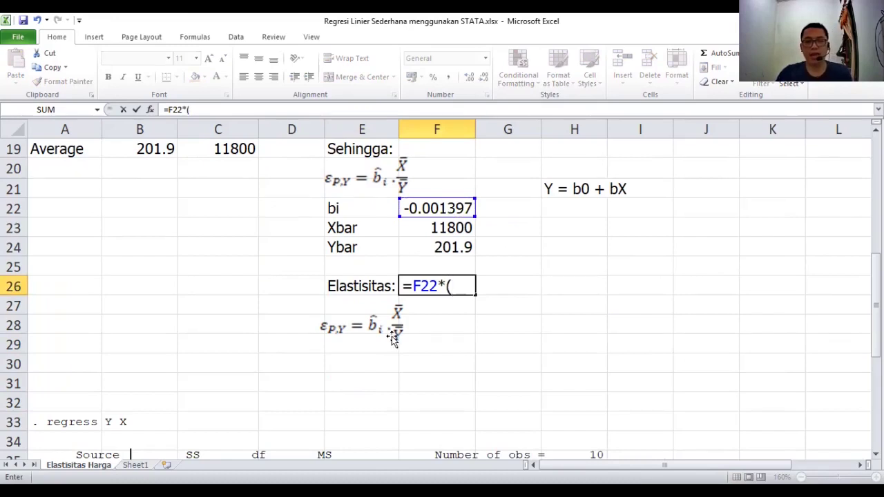
click(437, 229)
text(/)
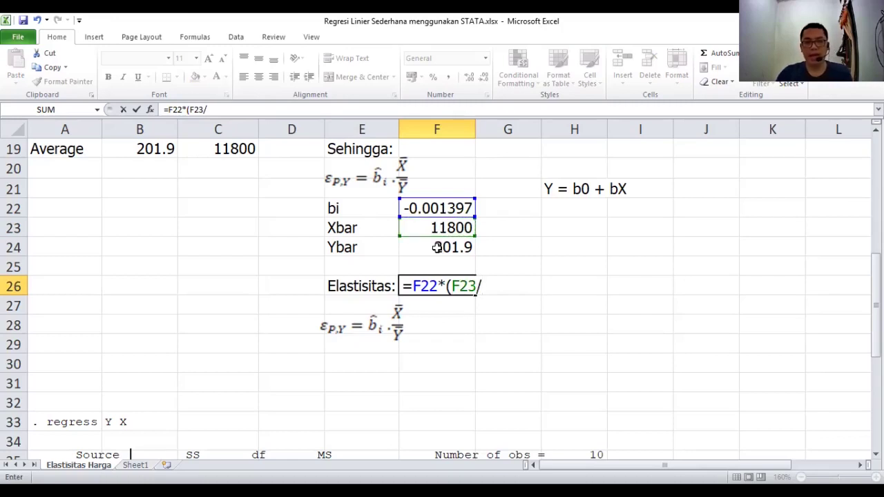
click(437, 248)
text())
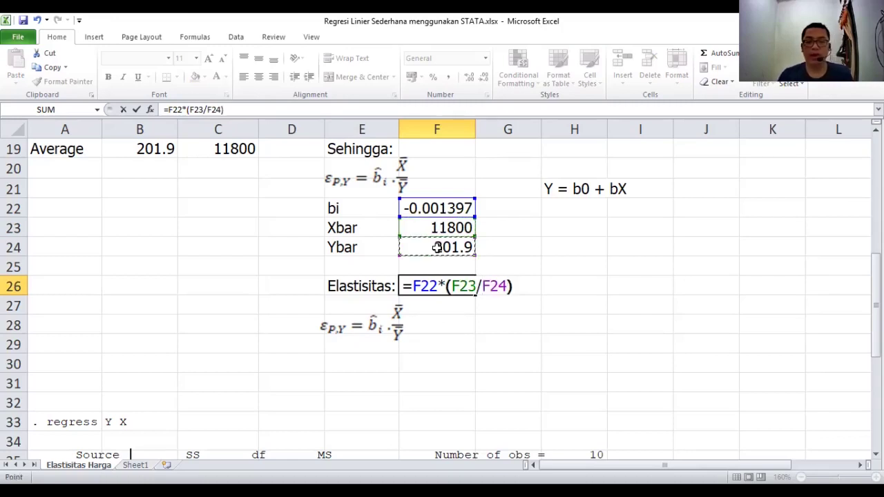
key(Return)
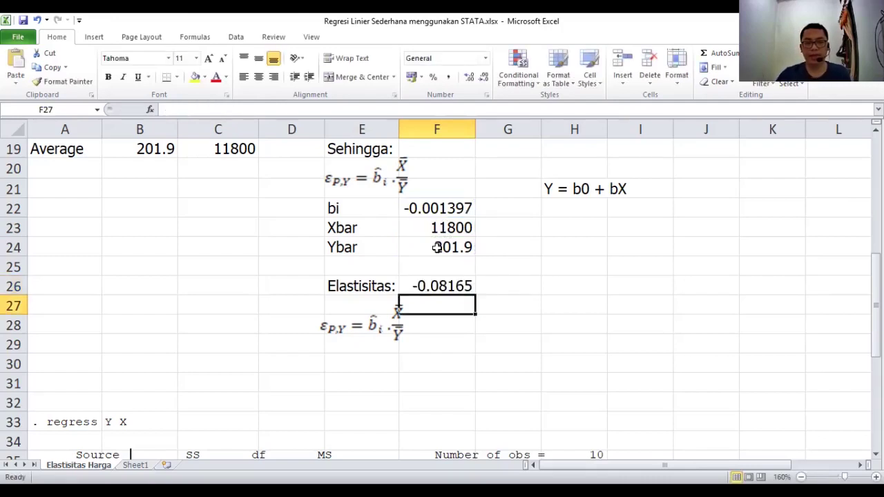
Open the elasticity formula in F26 to examine which cells it references.
click(442, 288)
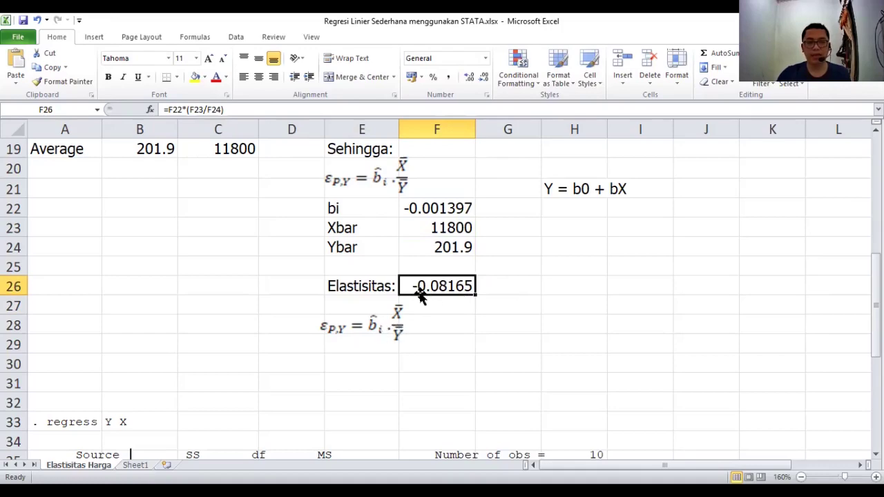
scroll(395, 271, up, 2)
scroll(414, 276, down, 2)
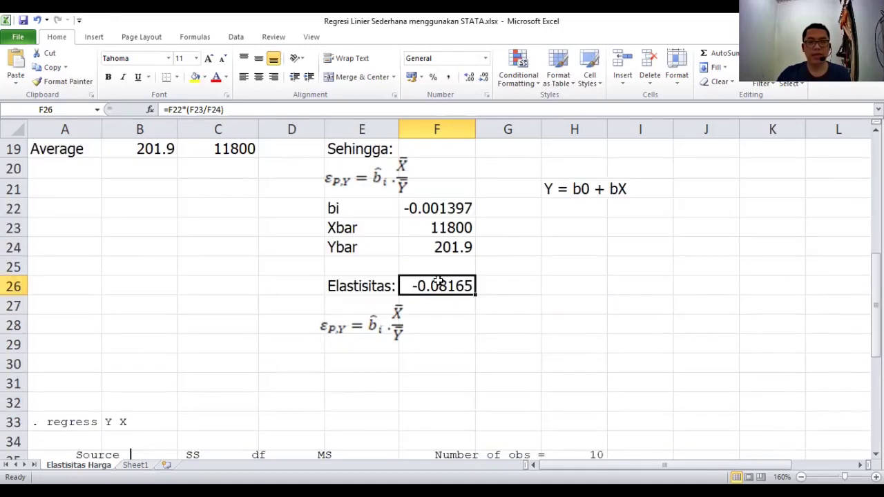
double_click(437, 286)
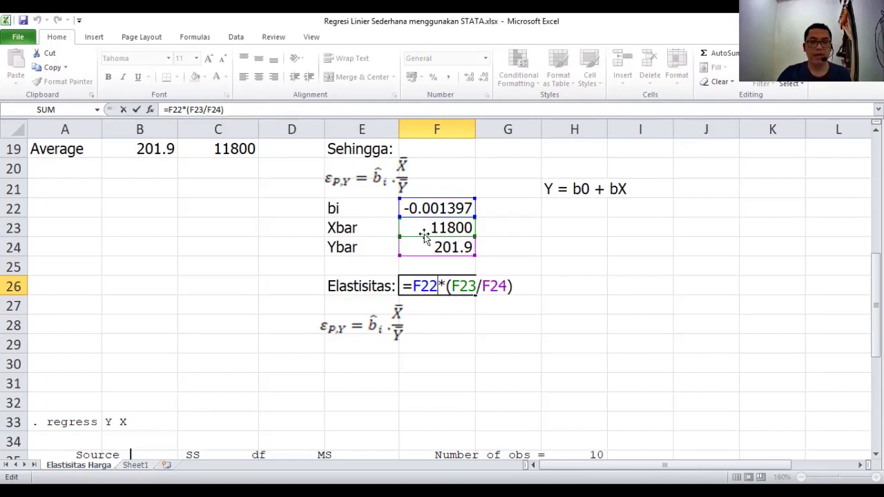
Close the elasticity formula unchanged and enter the label "Interpretasi:" in cell G27.
key(Return)
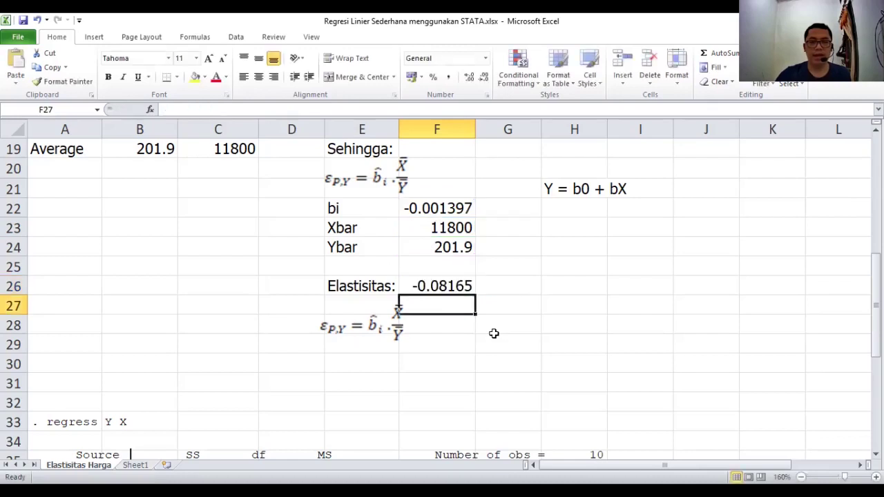
scroll(429, 311, down, 1)
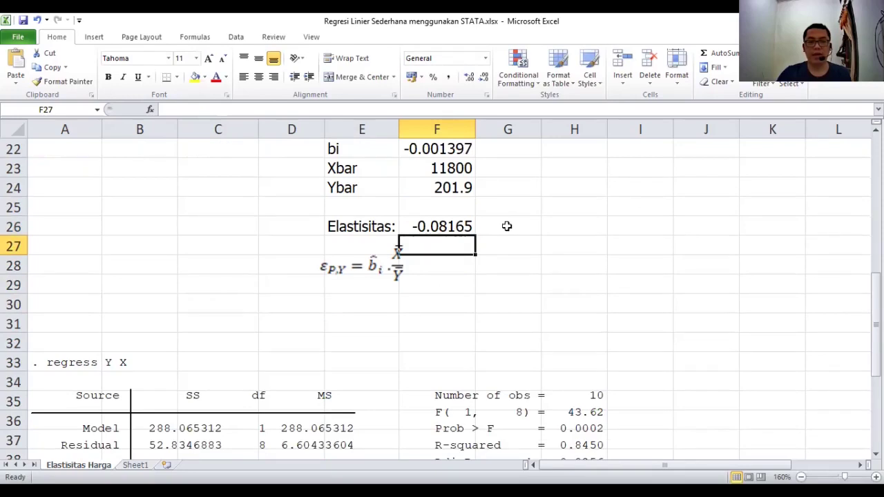
click(507, 226)
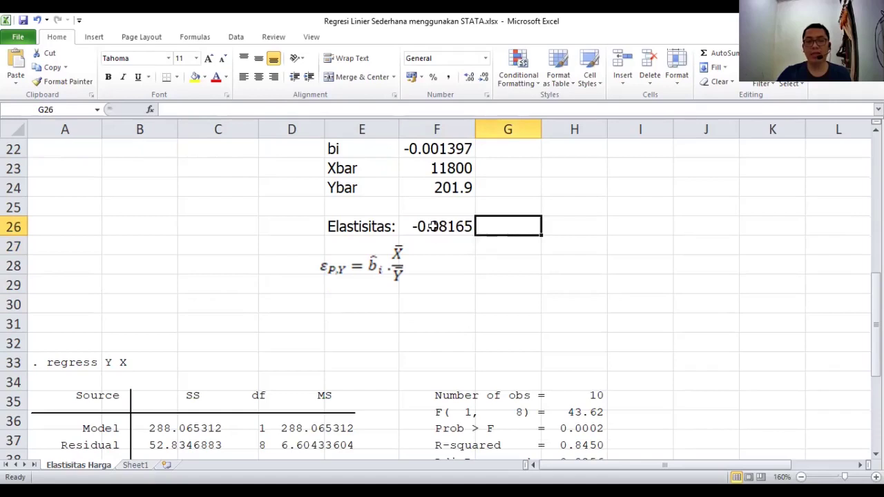
click(492, 253)
text(I)
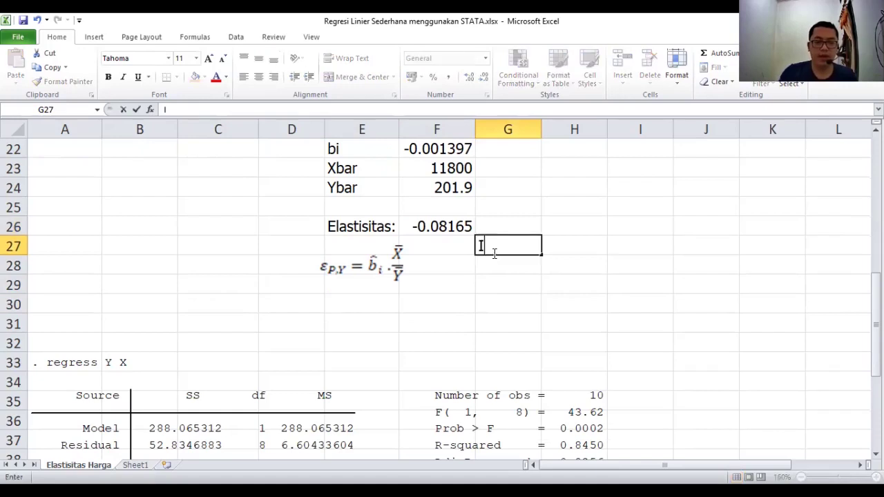
text(nterpretasi)
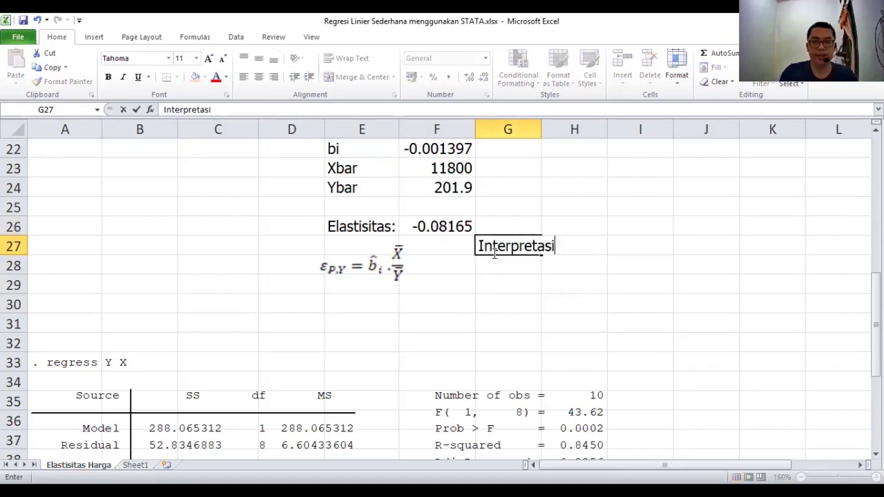
text(:)
key(Return)
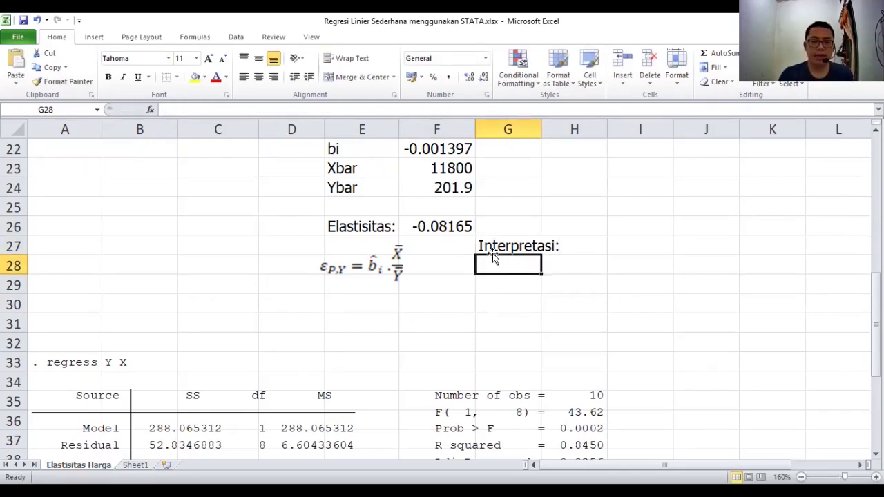
Begin the interpretation sentence in cell G28 with "Jika Harga meningkat 1".
text(Jika )
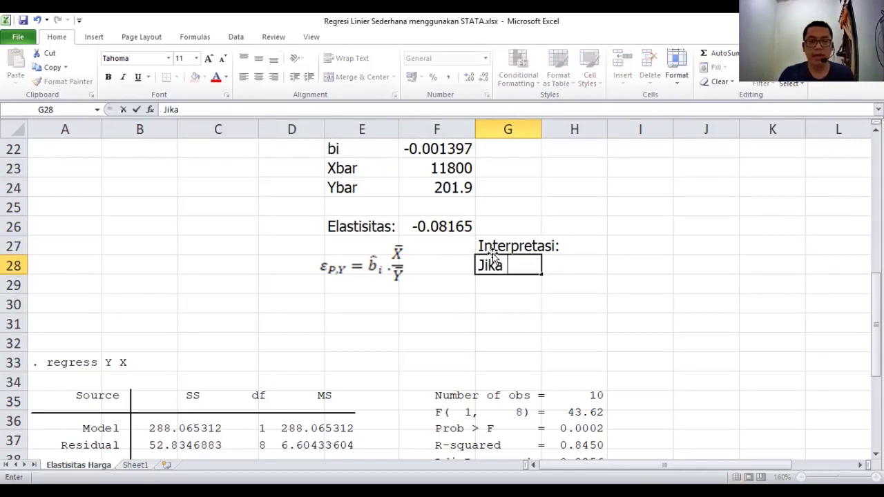
text(Harga )
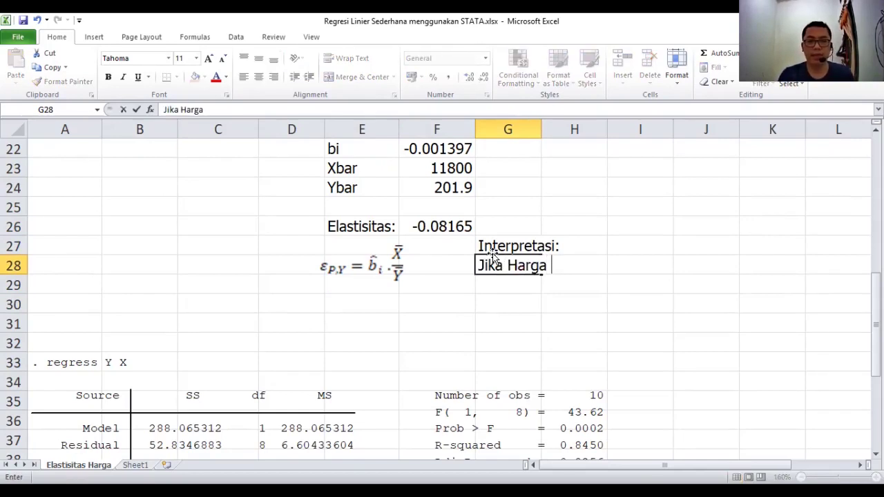
text(men)
key(BackSpace)
key(BackSpace)
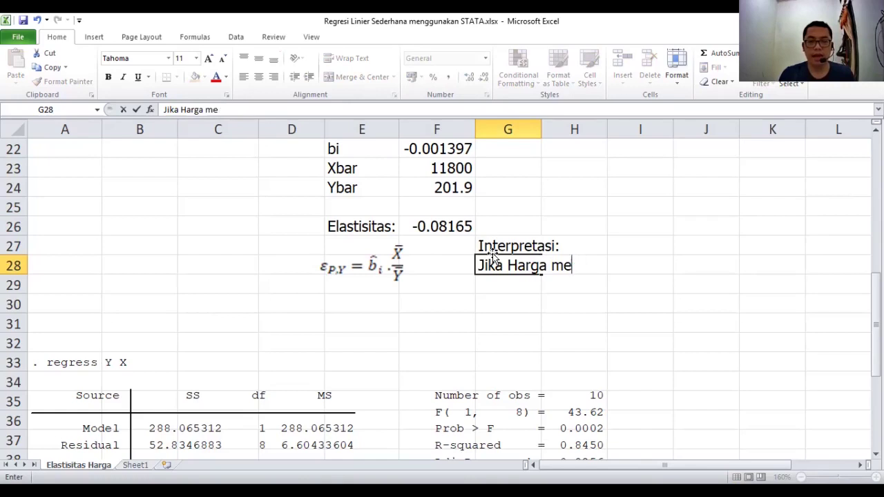
text(eningkat 1)
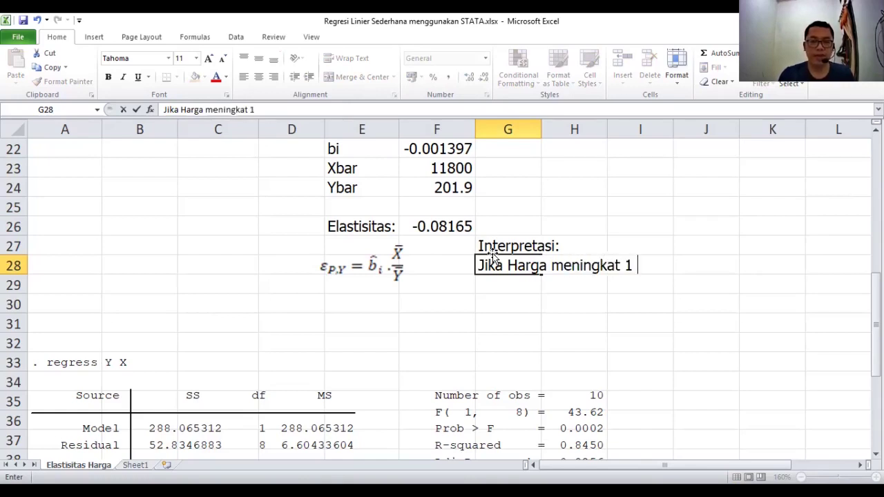
text( rupoa)
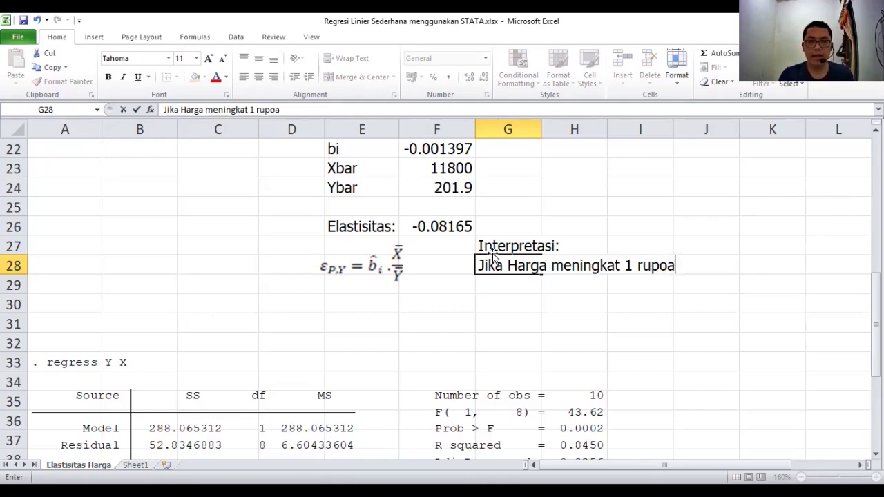
key(BackSpace)
key(BackSpace)
text(iah)
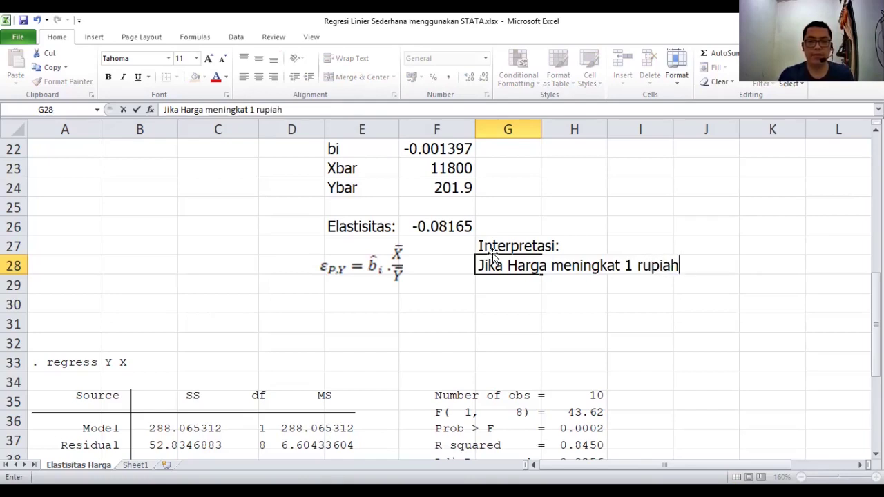
text(,)
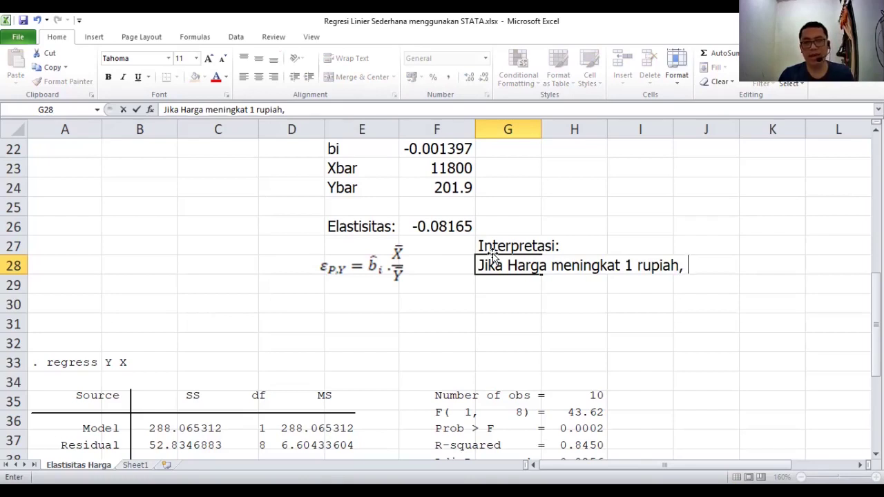
key(BackSpace)
key(BackSpace)
key(BackSpace)
key(BackSpace)
key(BackSpace)
key(BackSpace)
key(BackSpace)
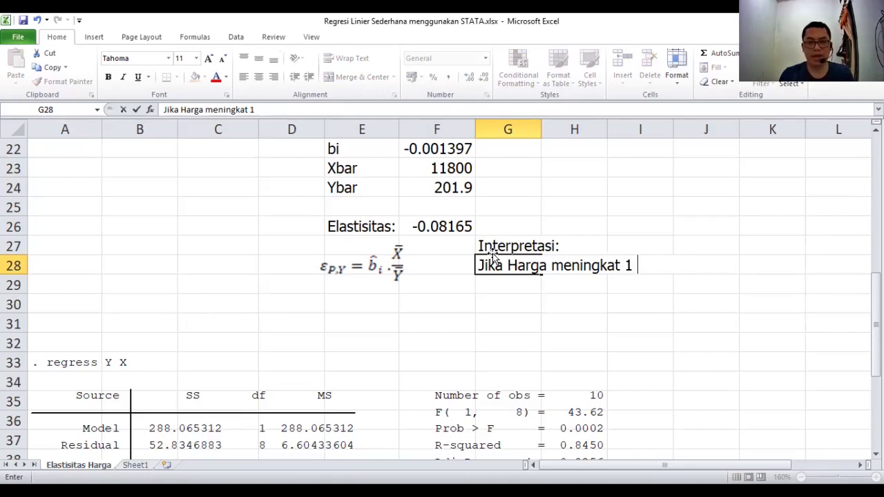
Complete the sentence in G28 with "%, maka penjualan (Q) akan menurun 0,08165%".
text(%)
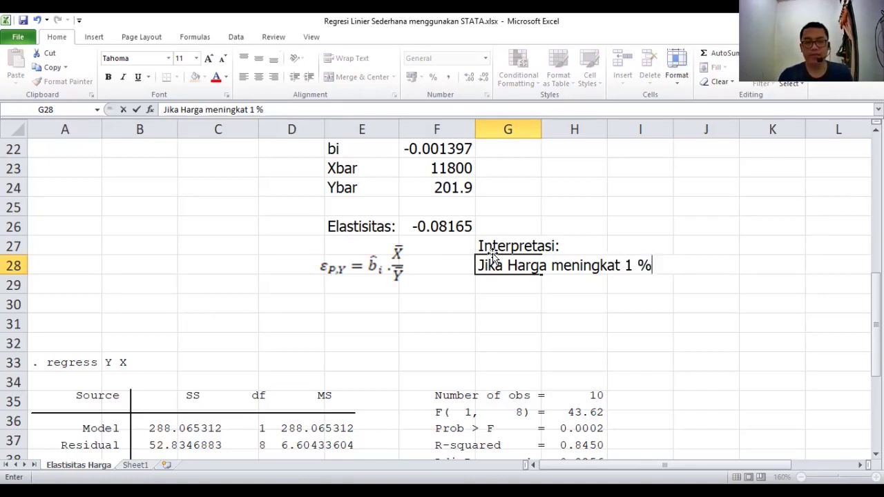
text(, maka)
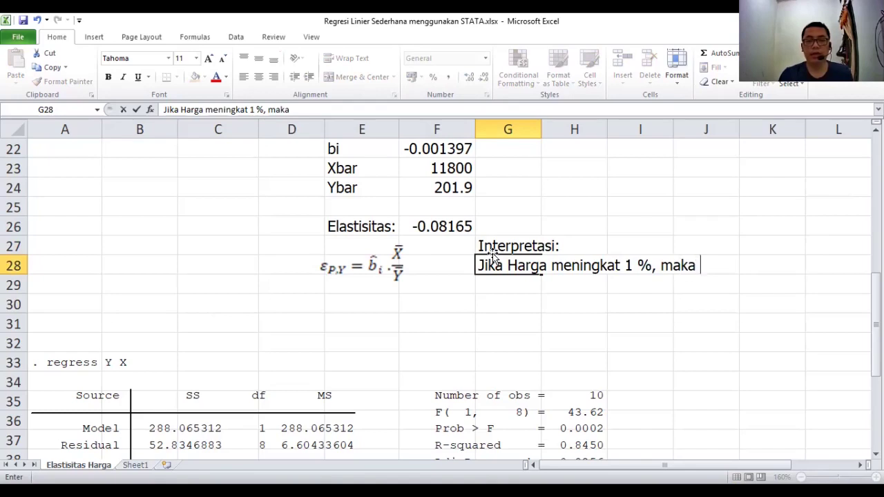
text( penju)
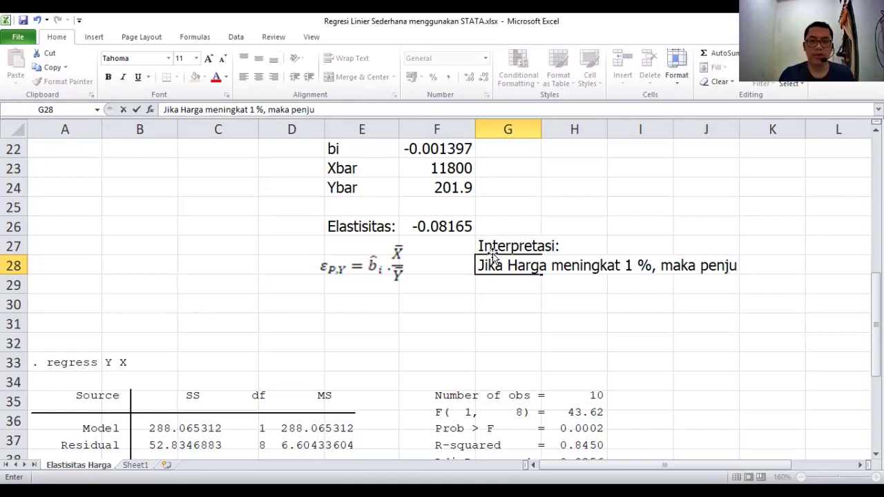
text(ala)
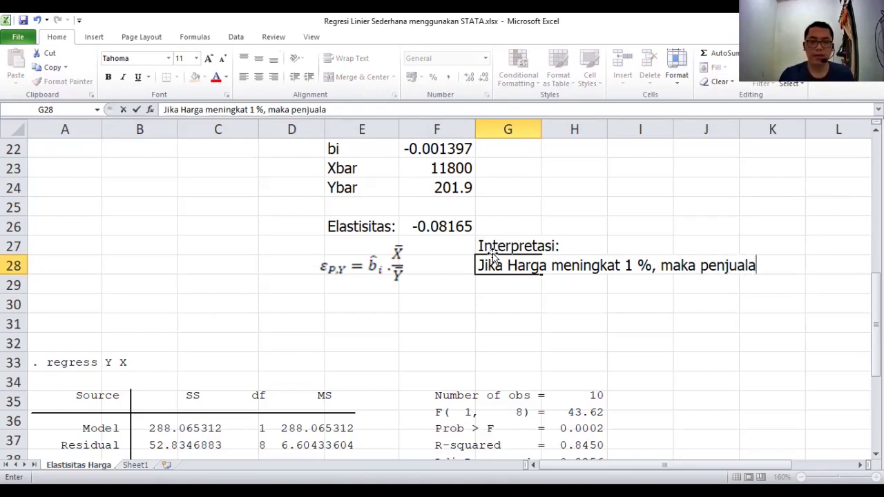
text(n ()
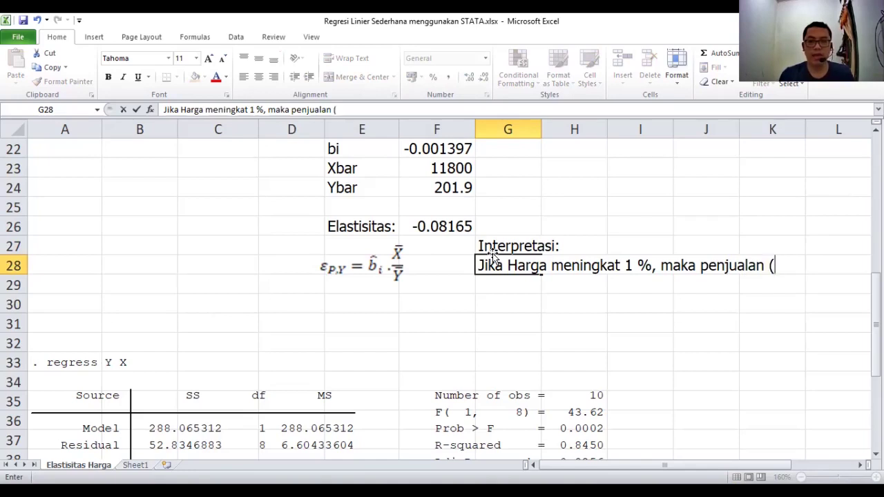
text(Q))
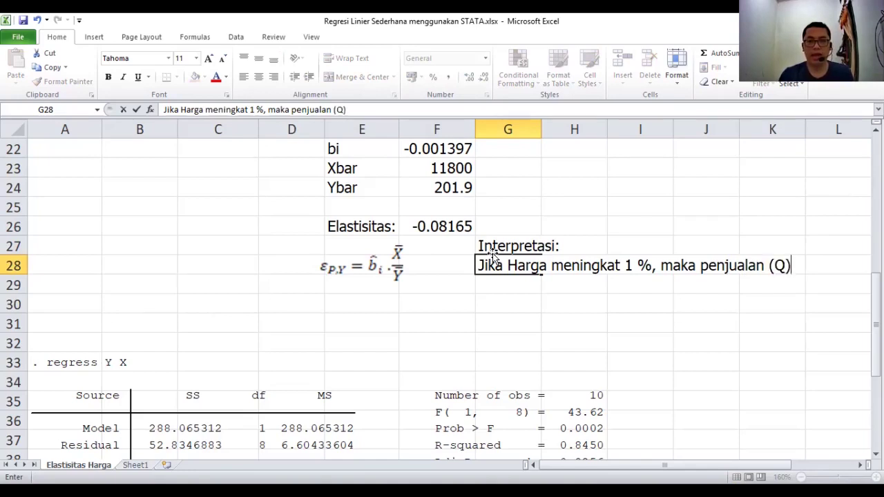
text( akan menurun)
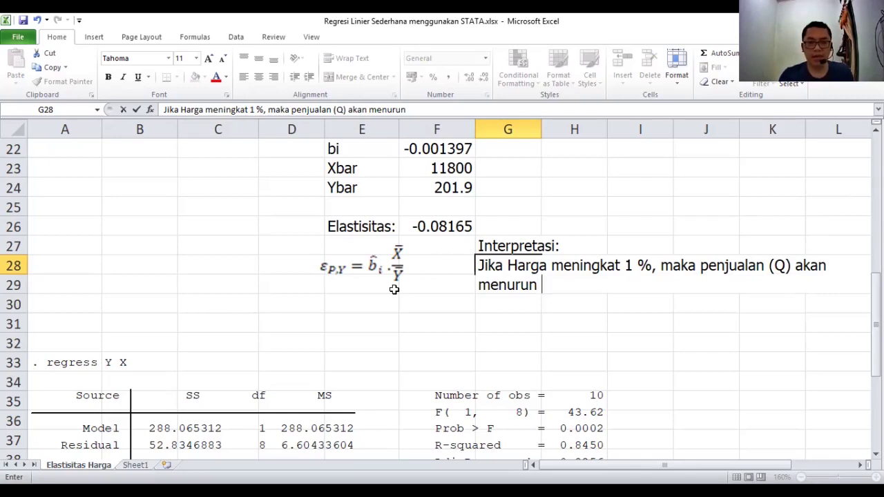
text(0)
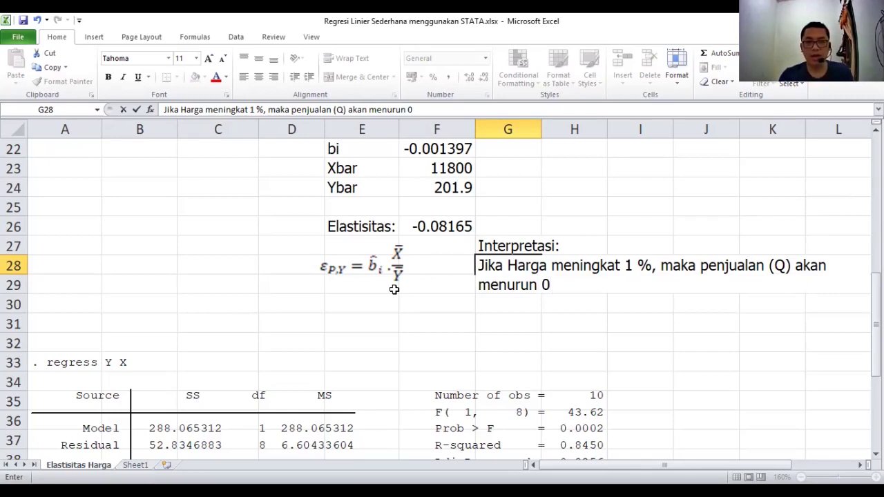
text(,0)
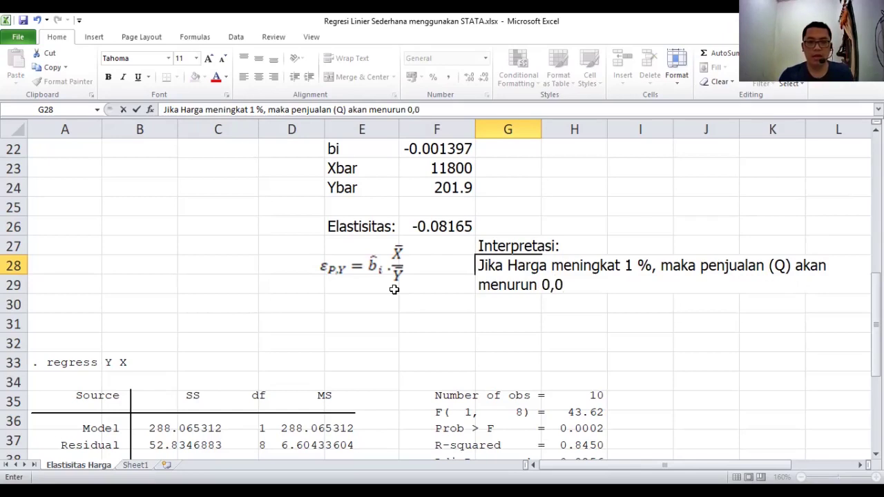
text(816)
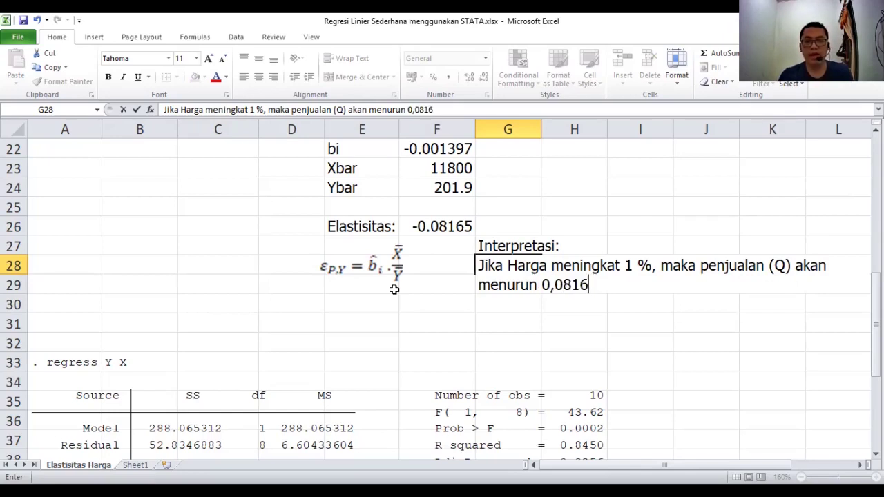
text(5%)
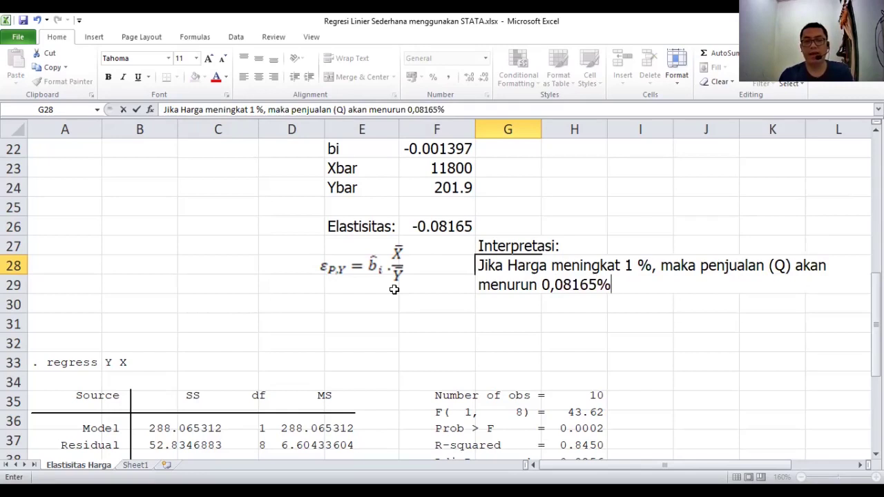
key(Return)
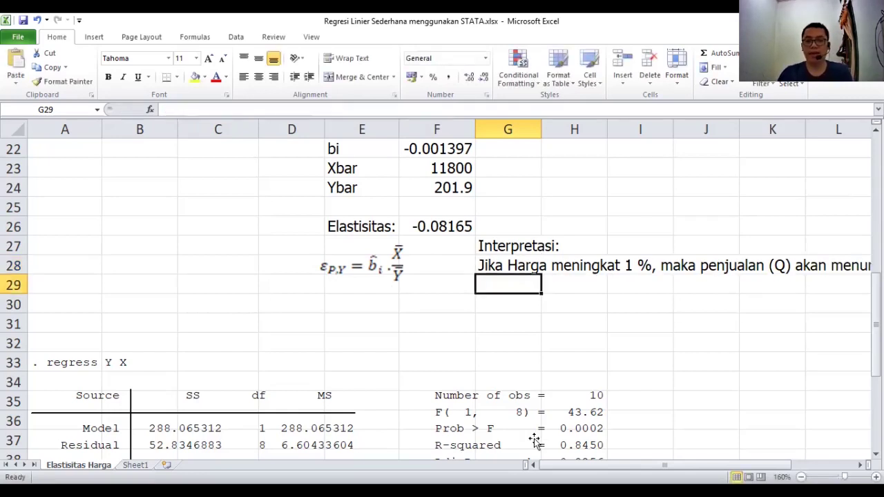
Begin a second interpretation sentence in cell G29 with "Jika harga meningkat 1000 rupiah, maka penjualan (Q)".
scroll(563, 468, right, 1)
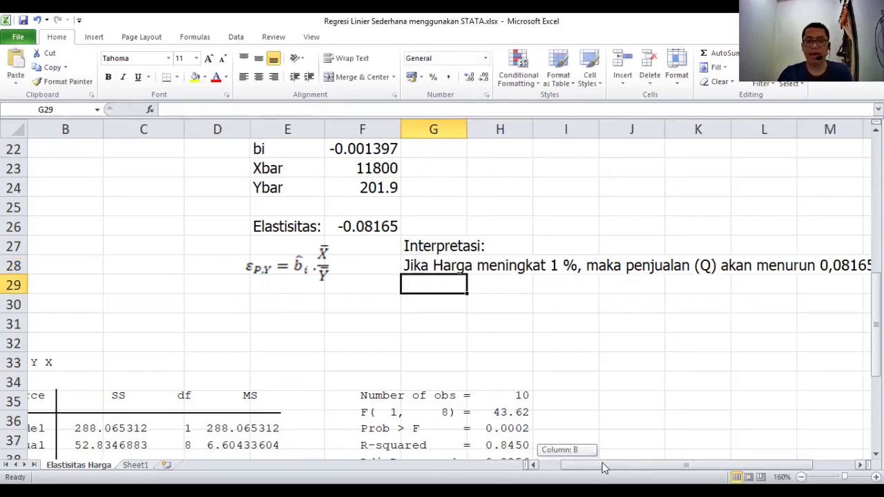
scroll(562, 424, right, 1)
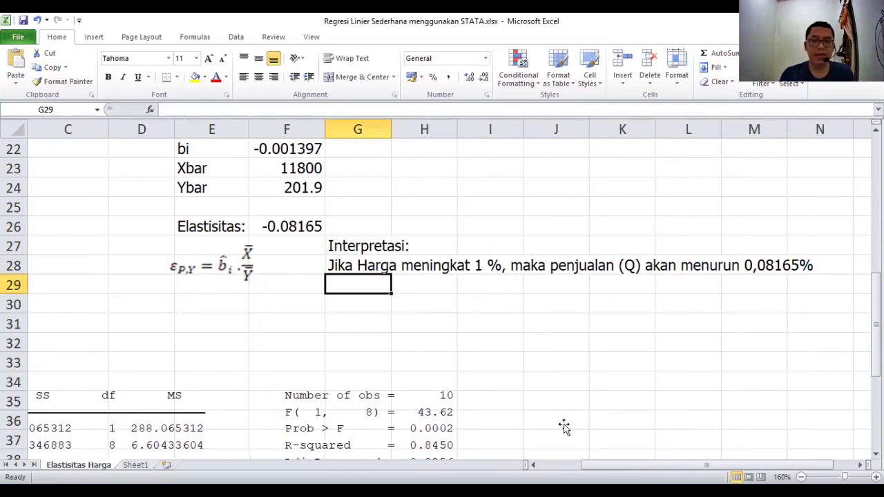
text(Jika harga m)
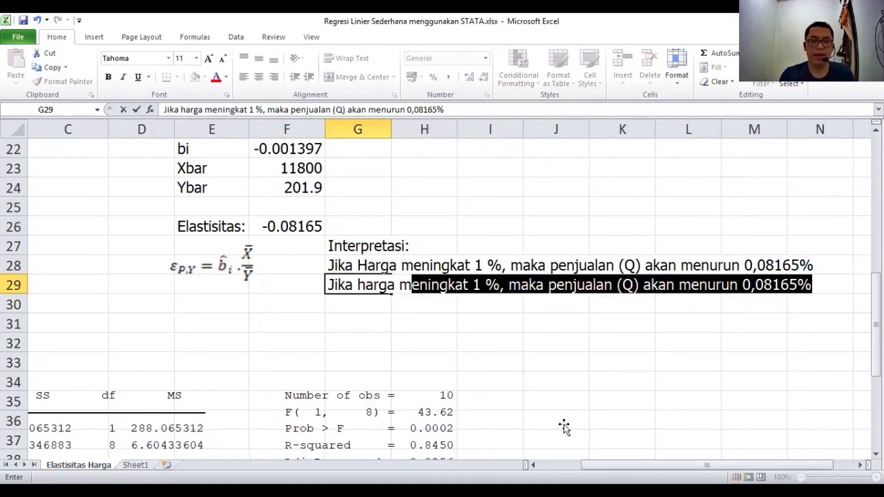
text(eningkat )
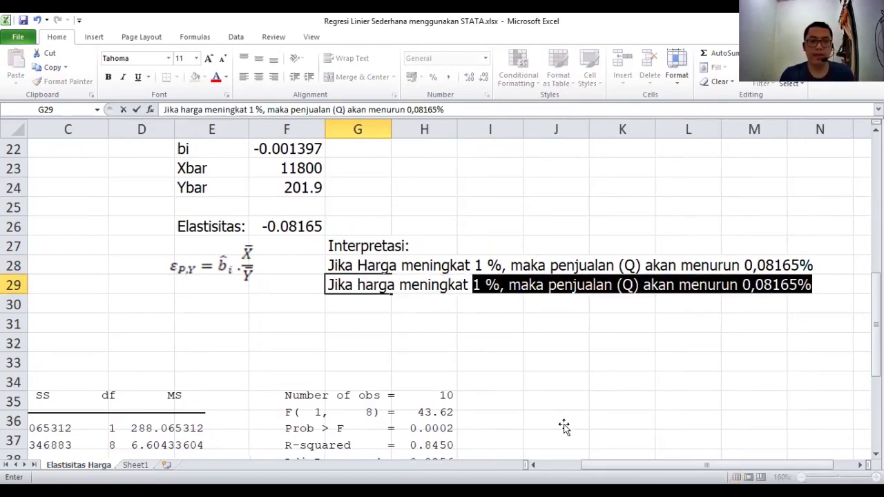
text(1000 rupi)
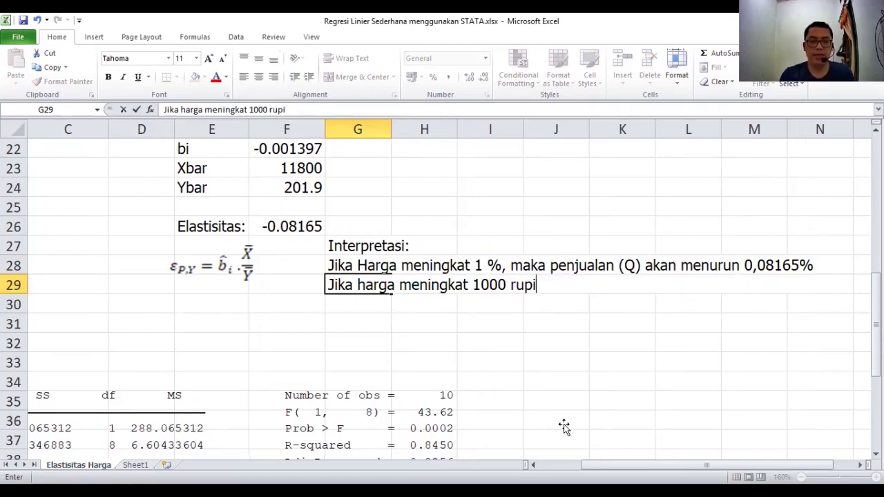
text(ah, maka)
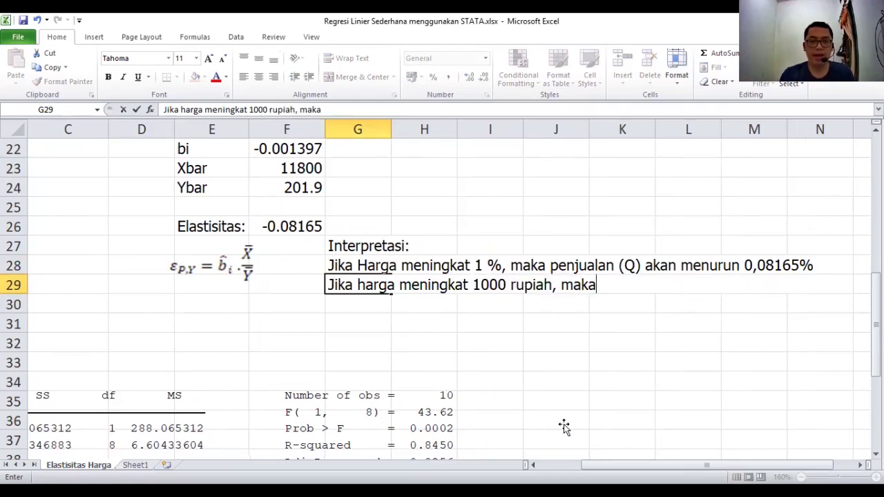
text( penjualan )
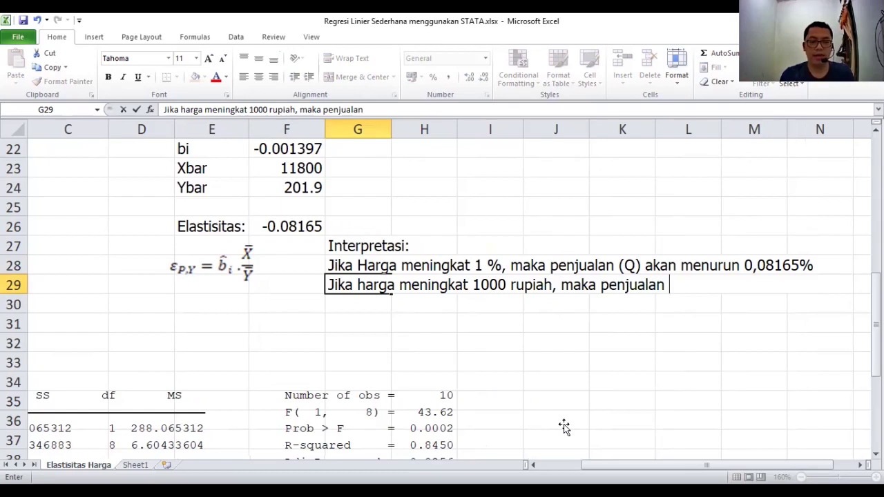
text((Q))
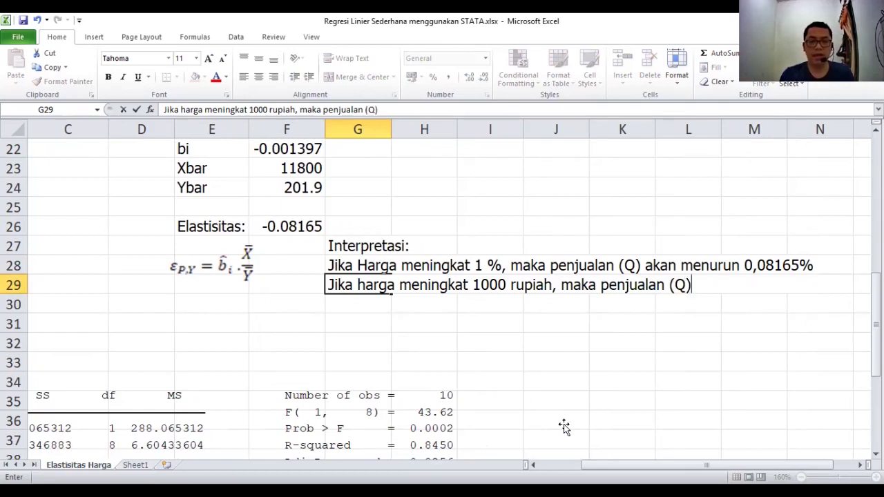
Continue the sentence in G29 with "akan menurun 81,65".
text( akan menir)
key(BackSpace)
key(BackSpace)
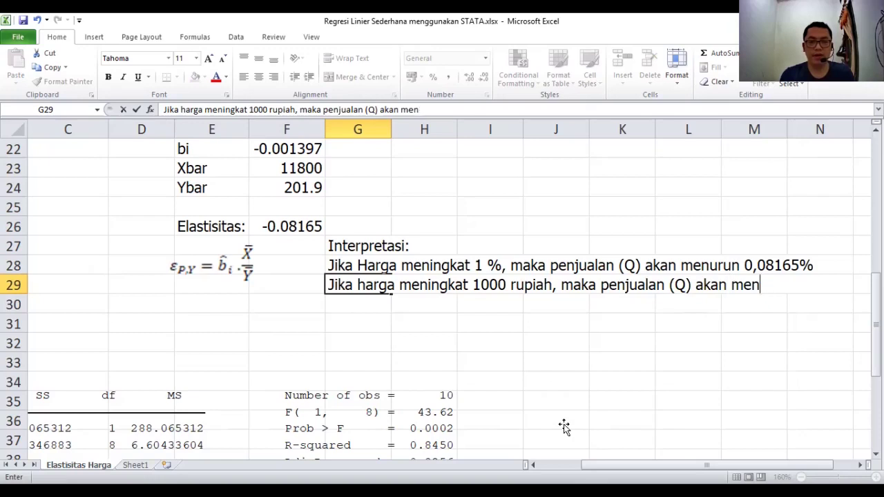
text(urn)
key(BackSpace)
key(BackSpace)
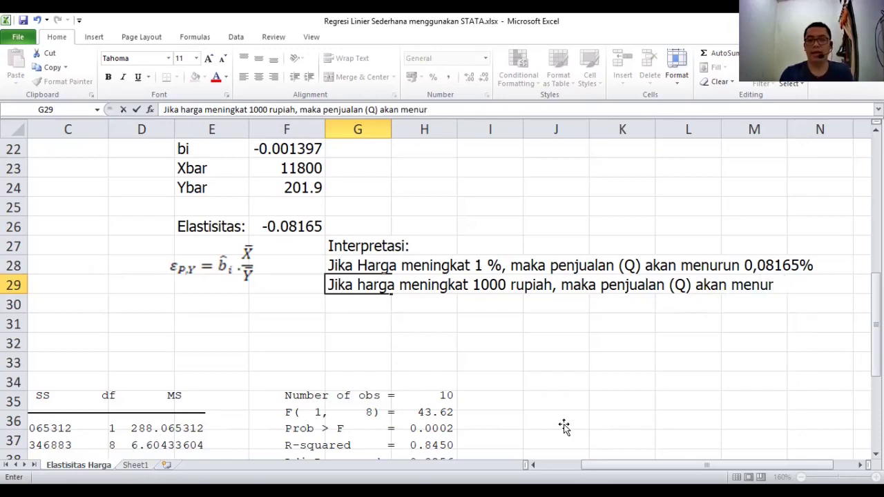
text(un)
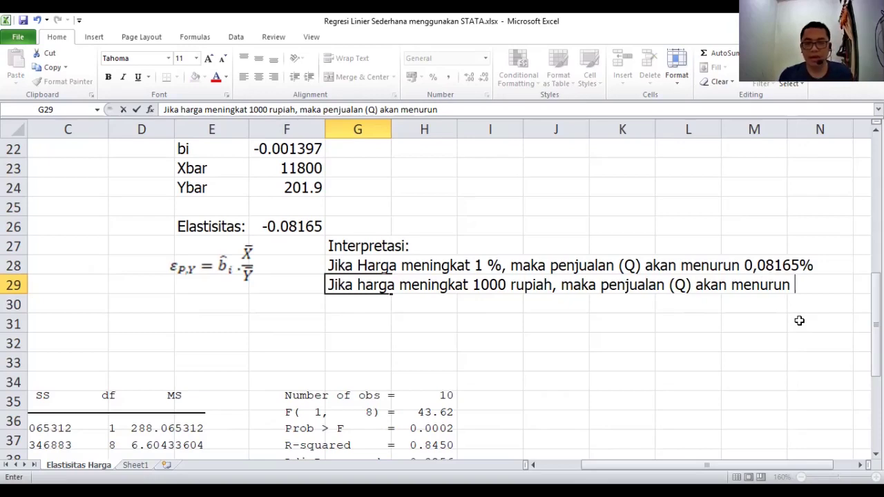
text(81)
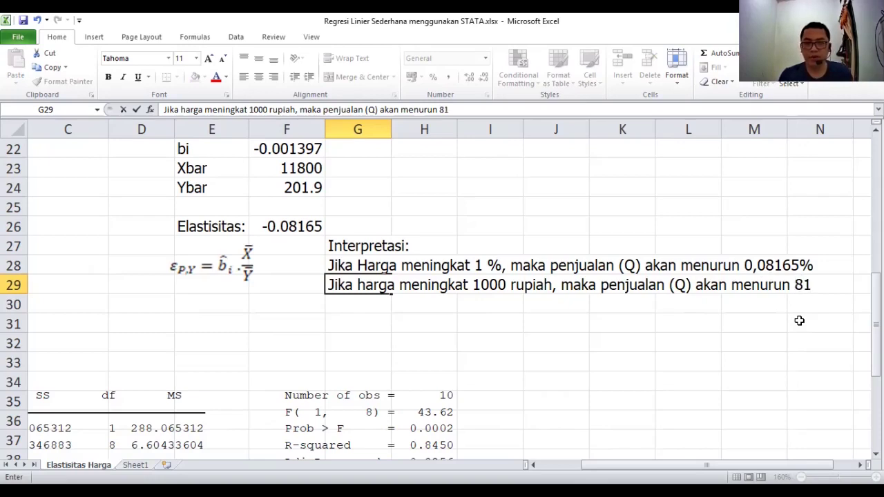
text(,65)
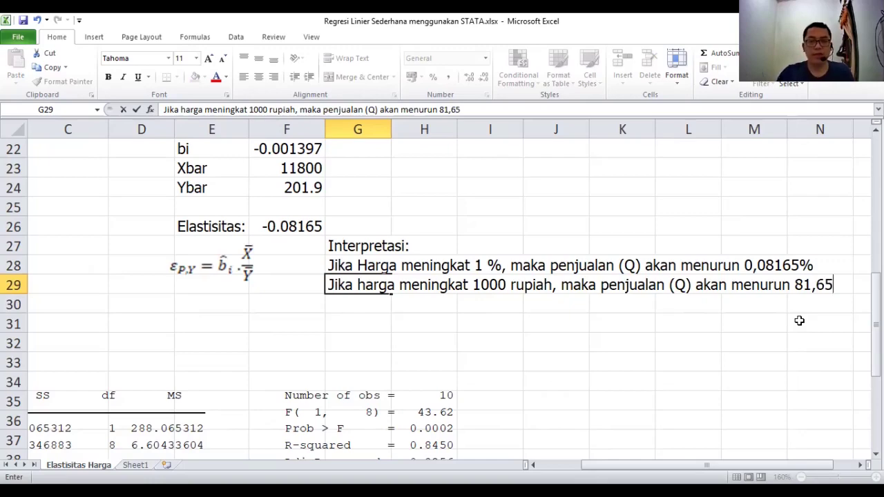
Add the unit "(ribu pieces)" to the end of the bread sales variable description in cell E9.
scroll(177, 235, up, 7)
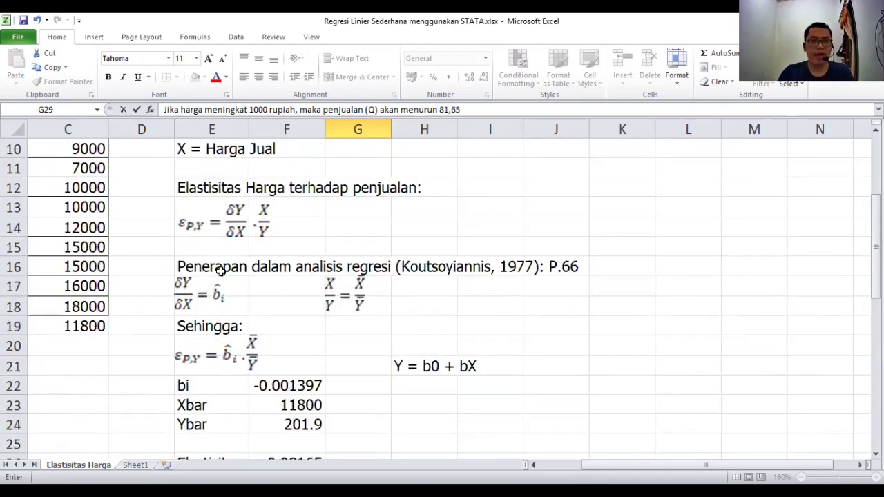
drag(564, 465, 548, 465)
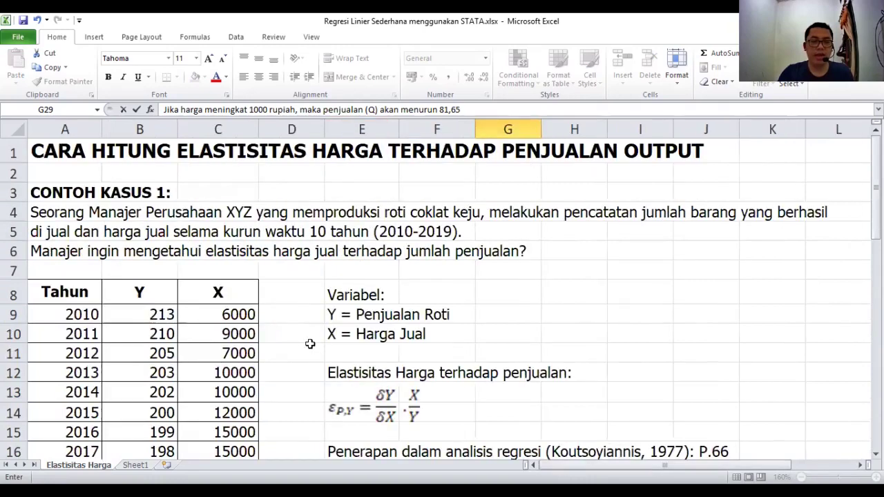
scroll(242, 345, down, 1)
scroll(241, 345, up, 1)
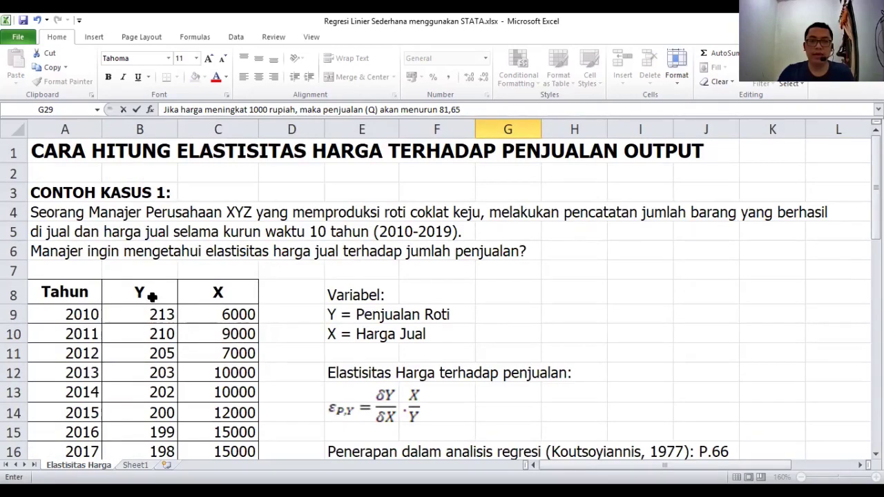
click(152, 296)
scroll(152, 293, down, 1)
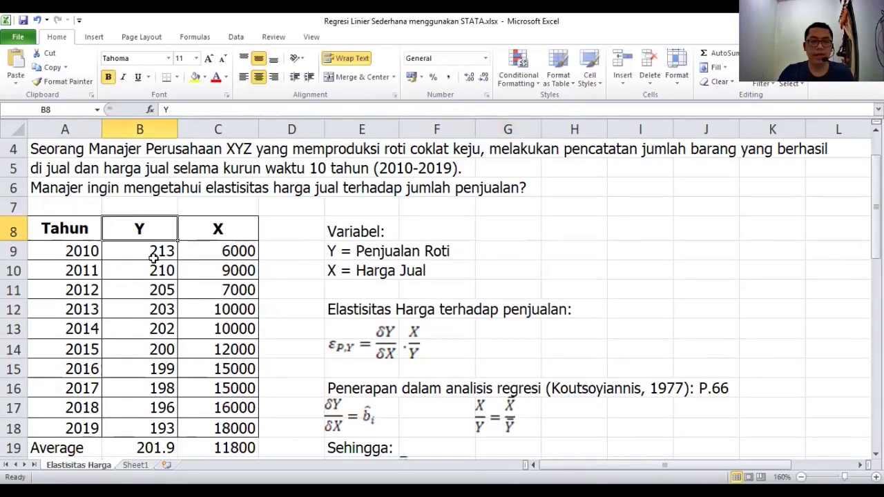
click(448, 252)
click(366, 251)
click(291, 109)
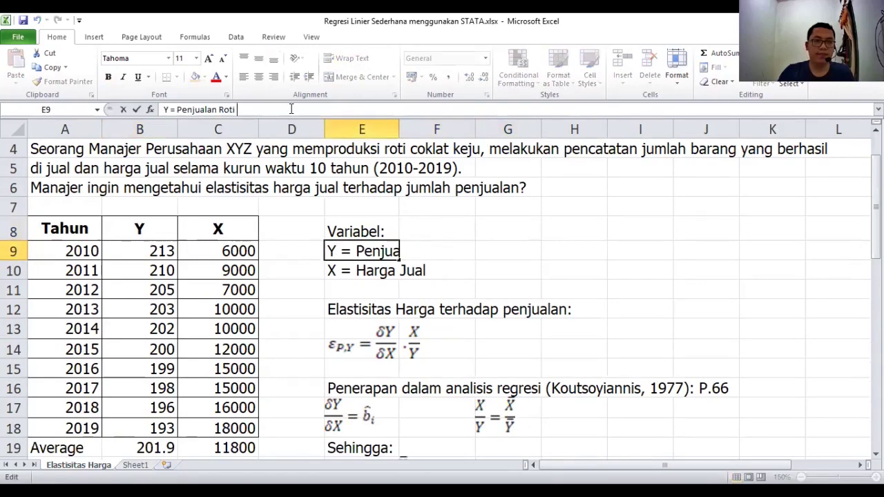
text((ribu P)
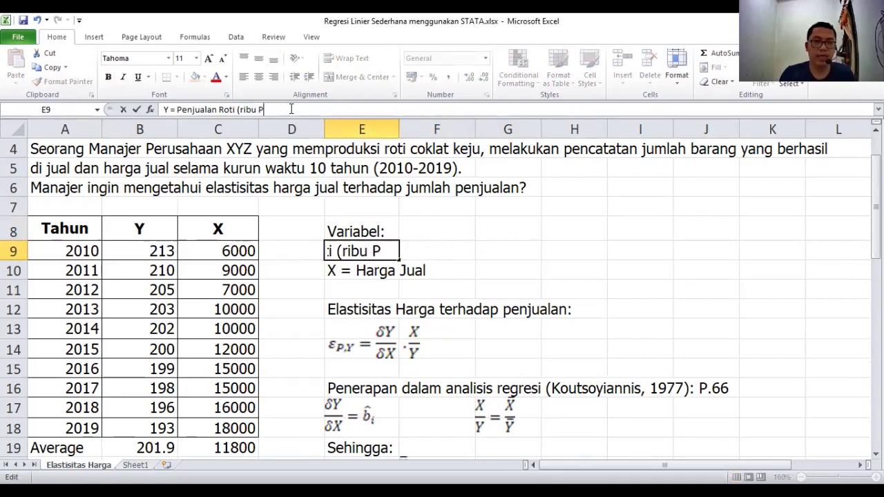
key(BackSpace)
text(pieces))
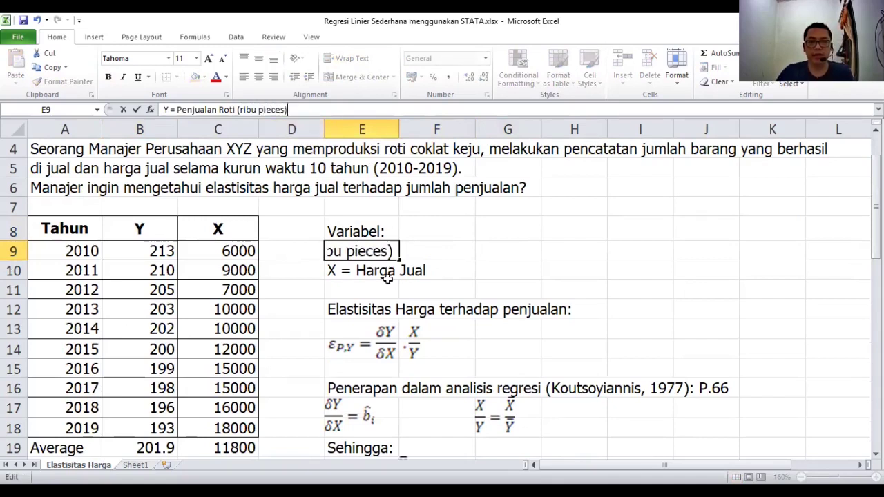
key(Return)
Add the unit "(rupiah/pieces)" to the end of the selling price variable description in cell E10.
click(270, 107)
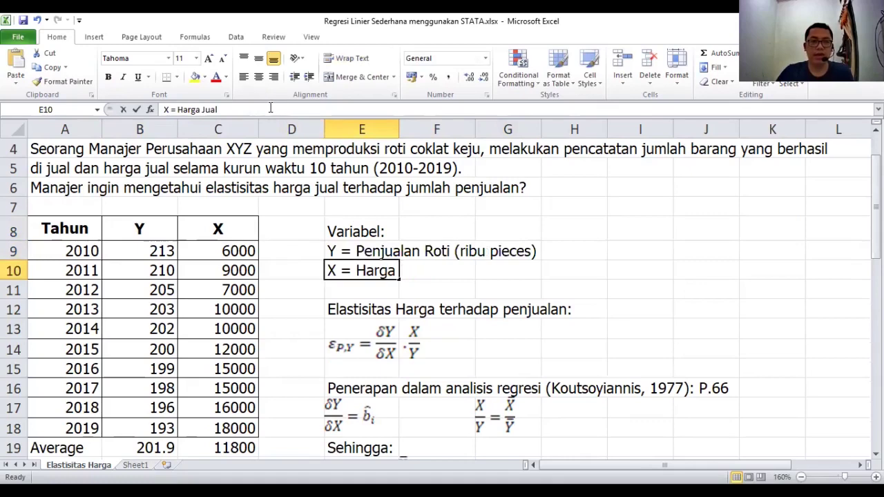
text((rupi)
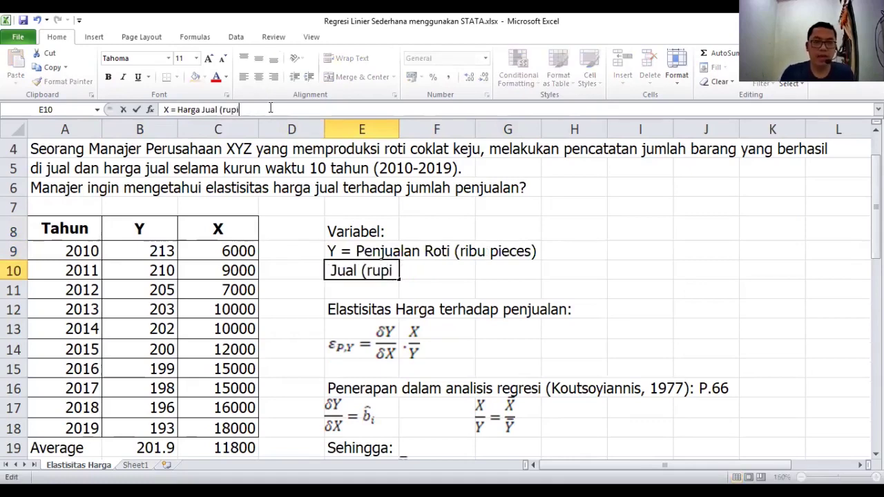
text(ah/pieces))
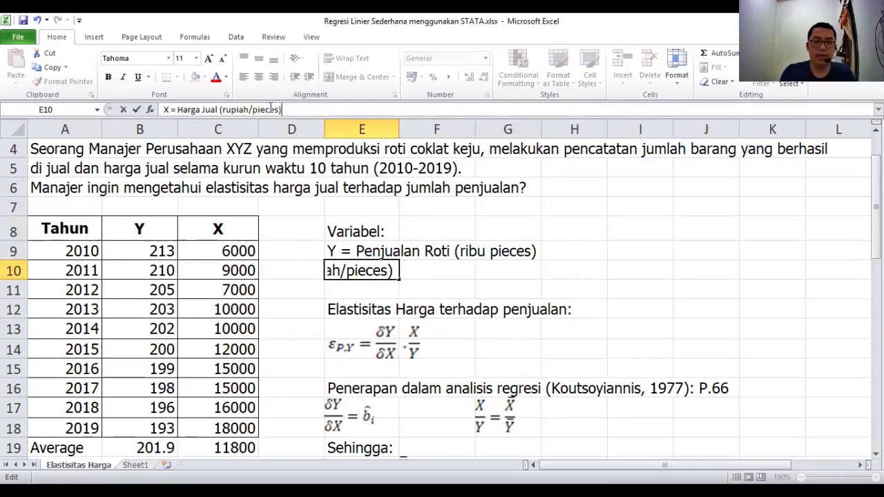
key(Return)
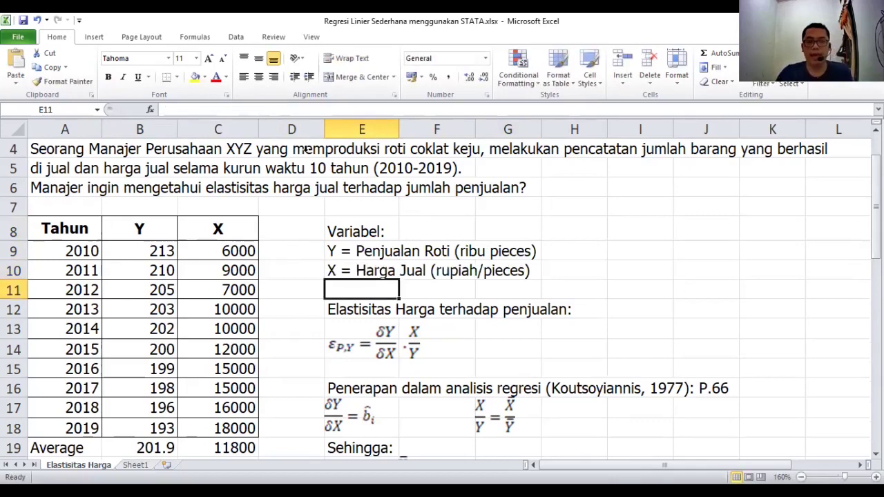
Complete the 1000 rupiah interpretation sentence in G29 by adding "ribu pieces" after 81,65.
scroll(454, 295, down, 2)
scroll(573, 348, down, 3)
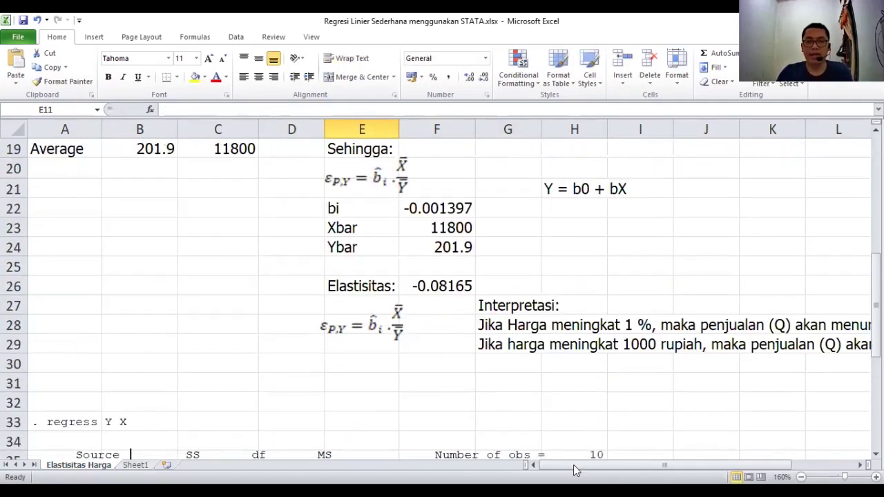
scroll(362, 339, right, 2)
click(362, 340)
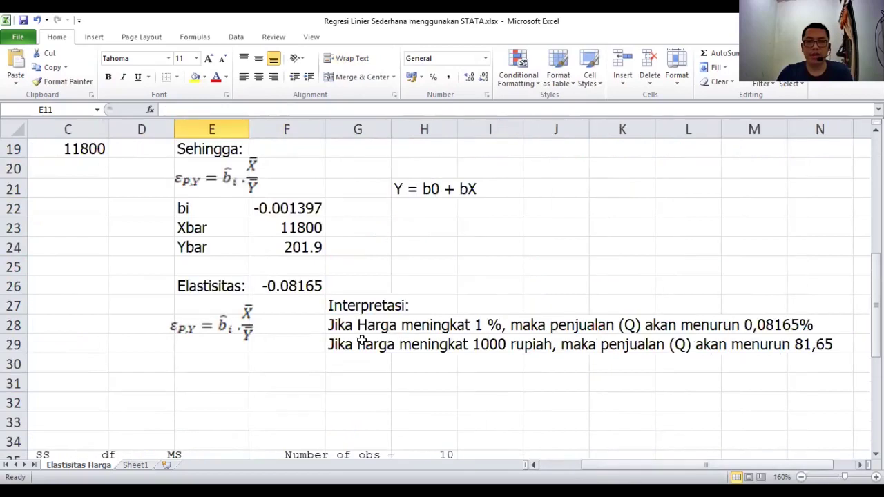
click(478, 109)
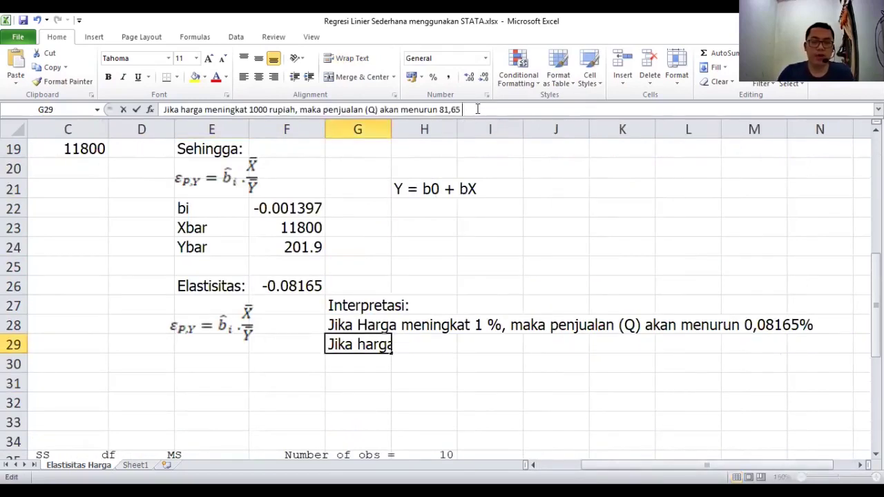
text(ribu)
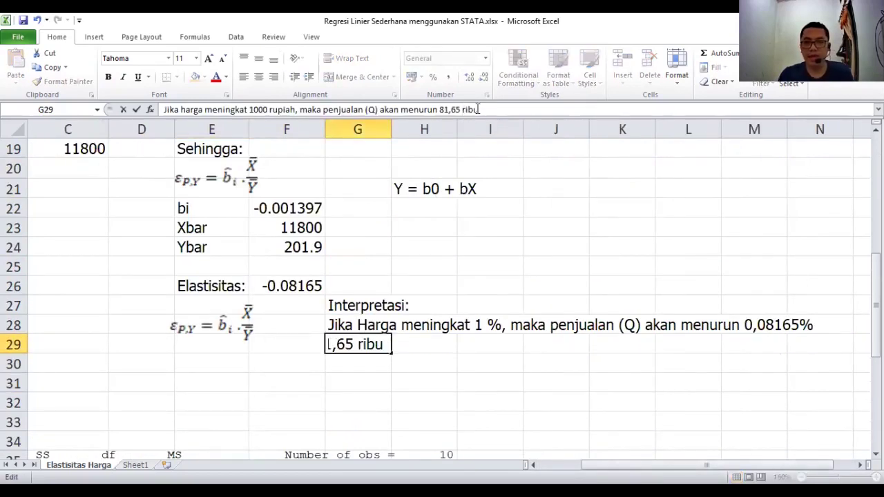
text( p)
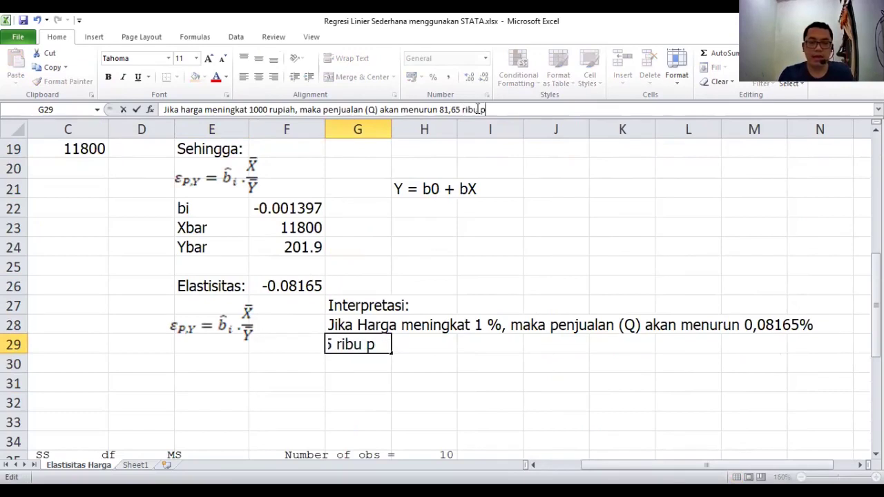
text(ievce)
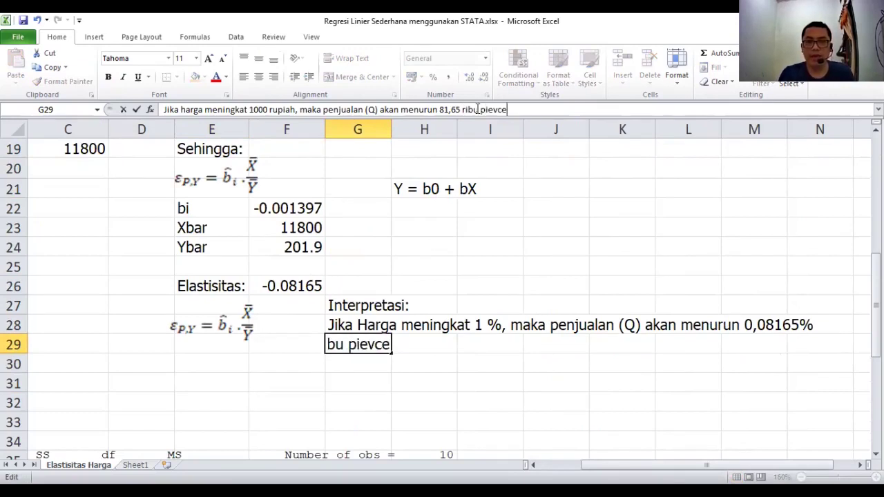
key(BackSpace)
key(BackSpace)
key(BackSpace)
text(ec)
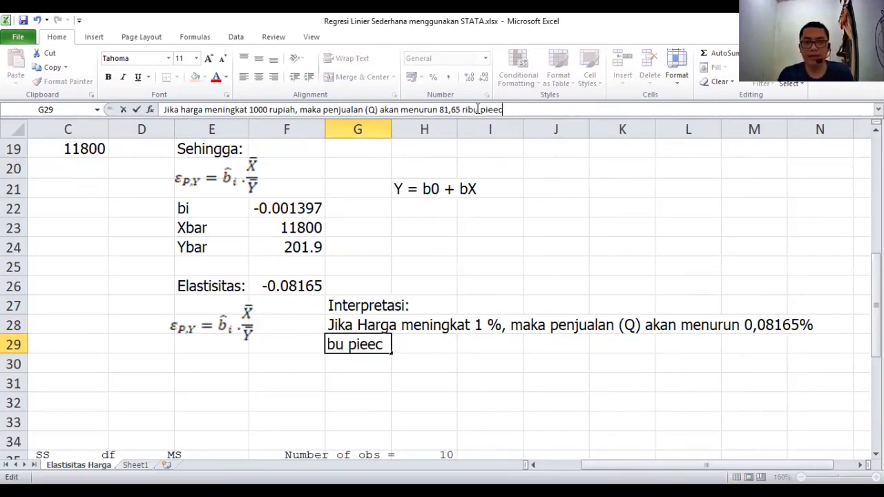
key(BackSpace)
key(BackSpace)
text(ce)
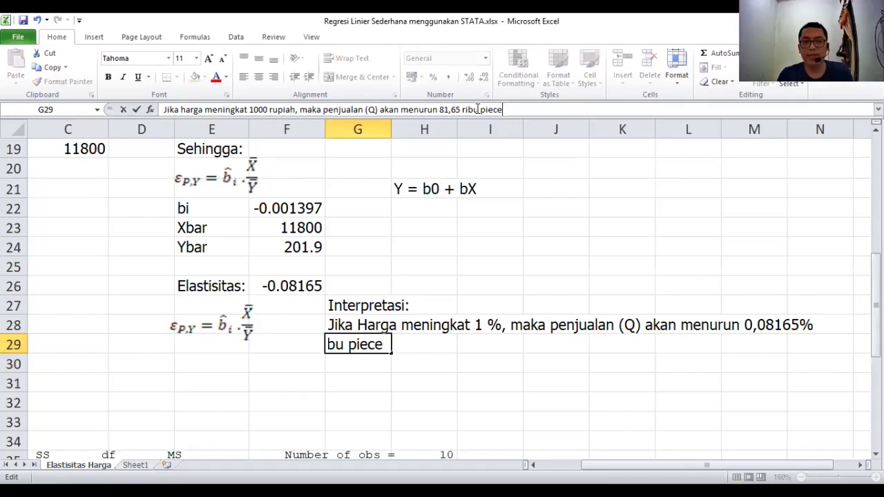
key(Return)
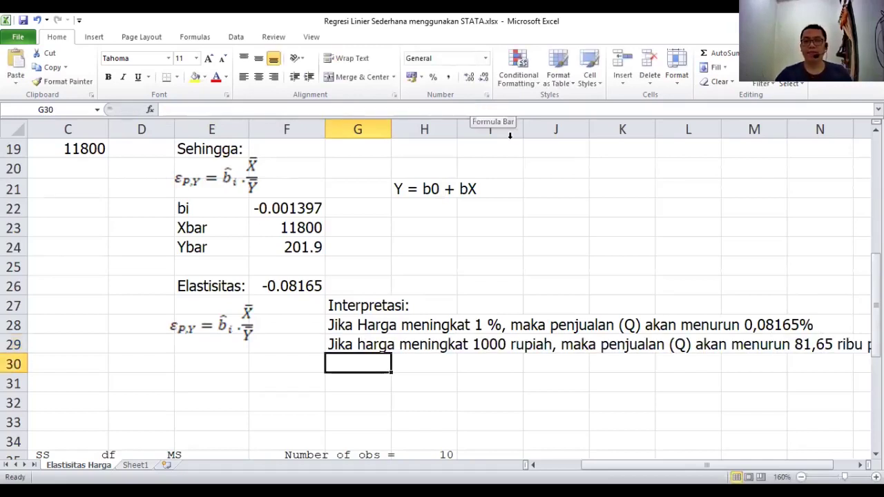
drag(649, 466, 400, 389)
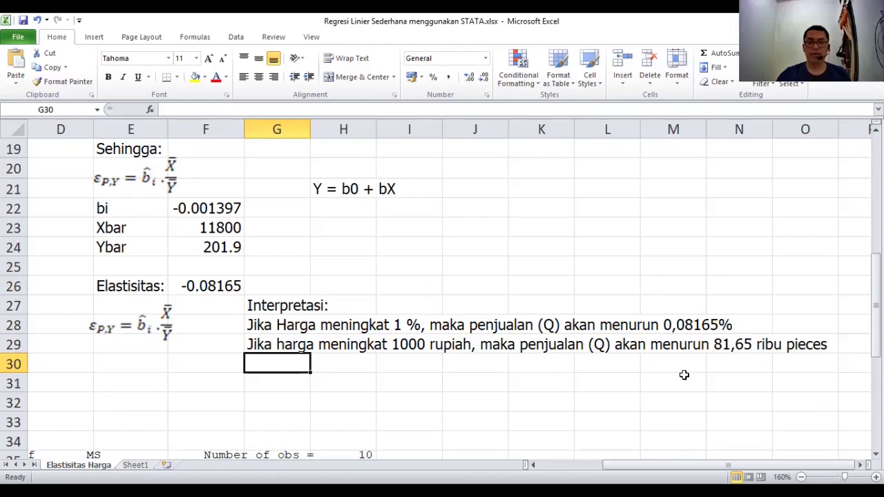
scroll(529, 340, up, 2)
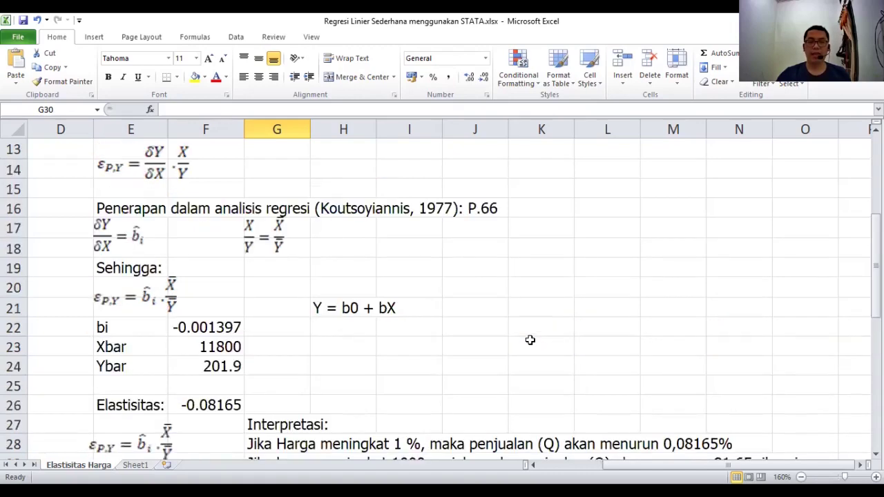
Review the elasticity worksheet, from the case description, yearly data and variable units to the elasticity calculation and both interpretation sentences.
scroll(530, 340, down, 2)
scroll(317, 340, up, 1)
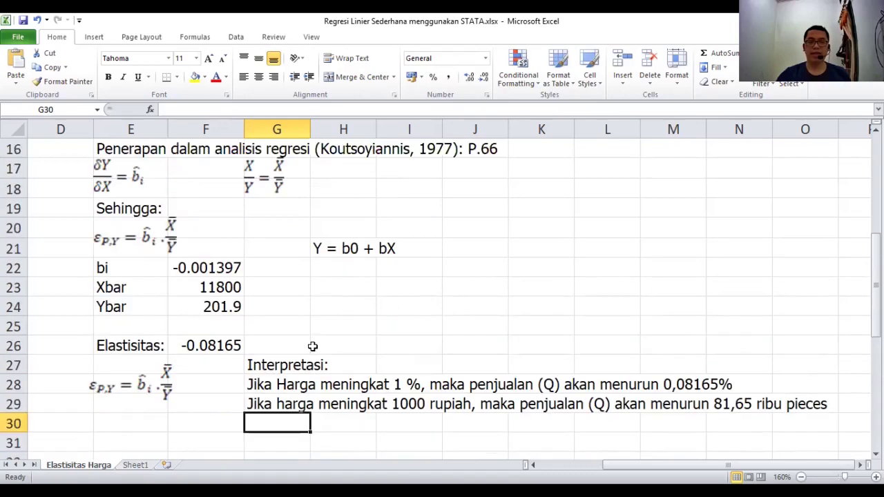
scroll(317, 353, up, 1)
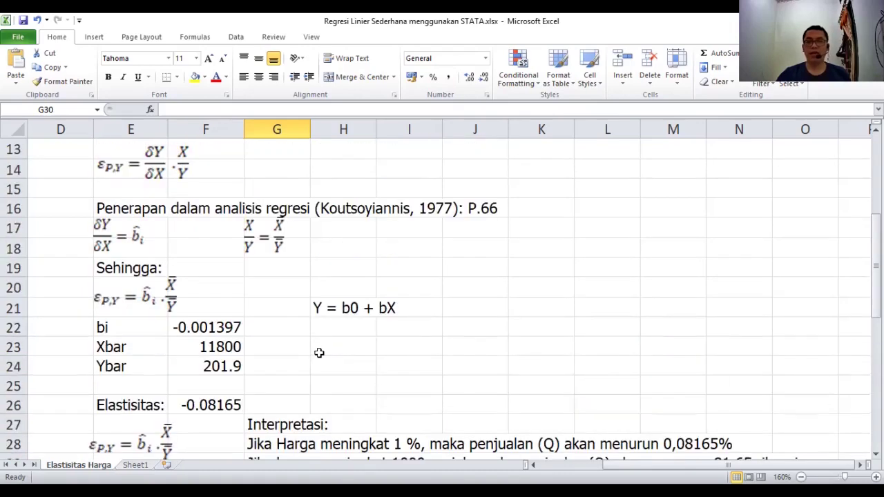
scroll(318, 354, down, 1)
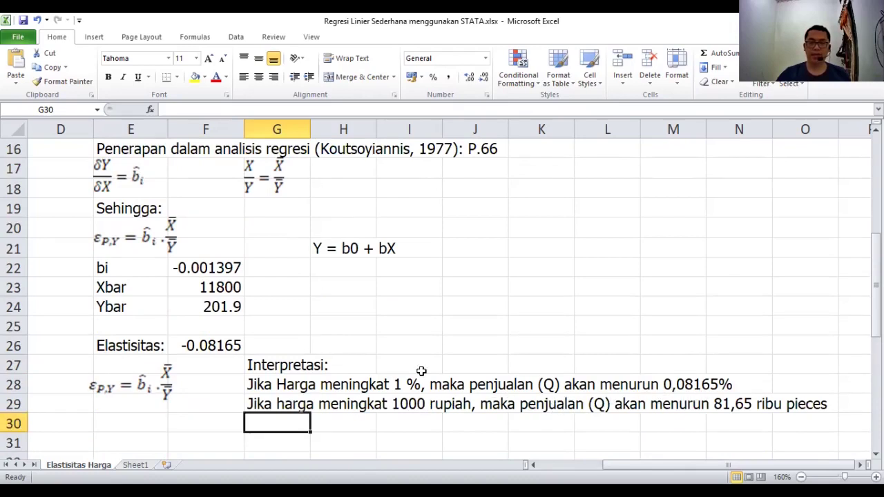
scroll(333, 340, up, 5)
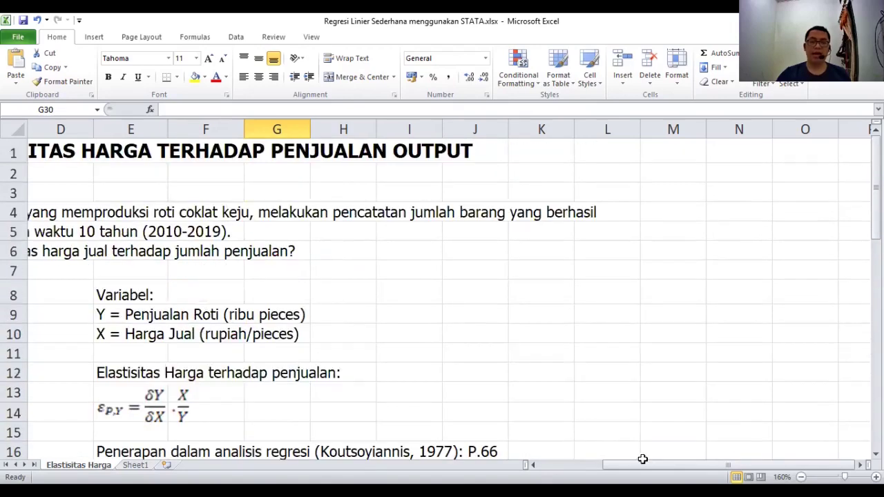
drag(644, 464, 580, 464)
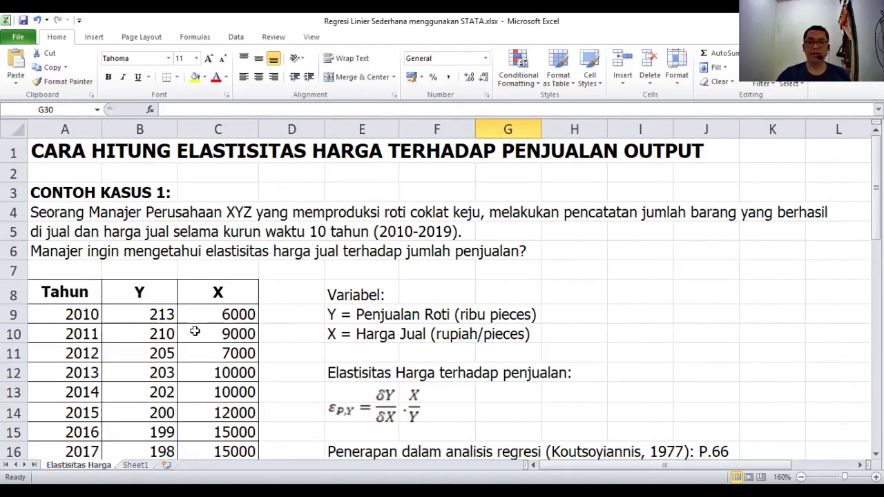
scroll(208, 329, down, 2)
scroll(195, 328, down, 1)
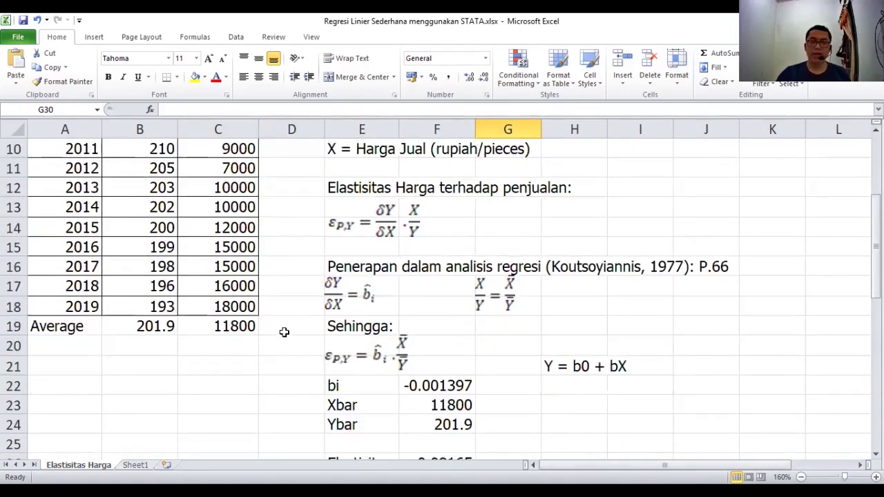
scroll(283, 332, up, 3)
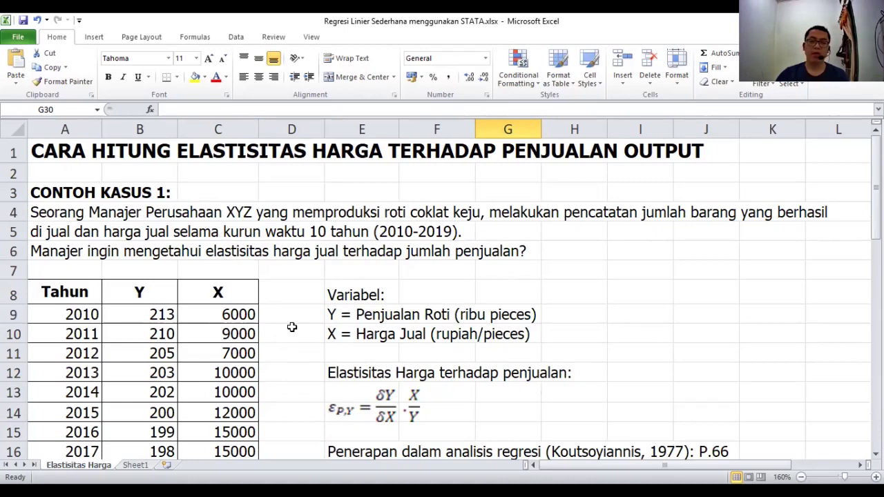
scroll(291, 327, down, 5)
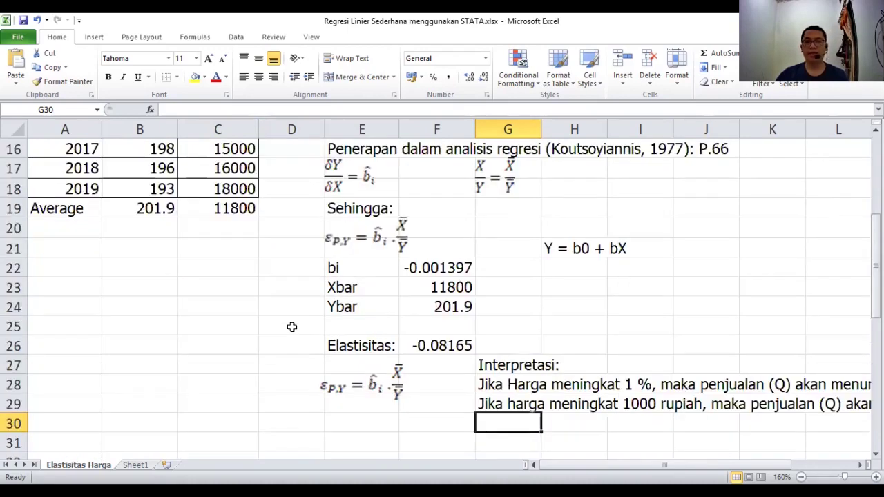
scroll(291, 327, down, 1)
scroll(292, 327, up, 6)
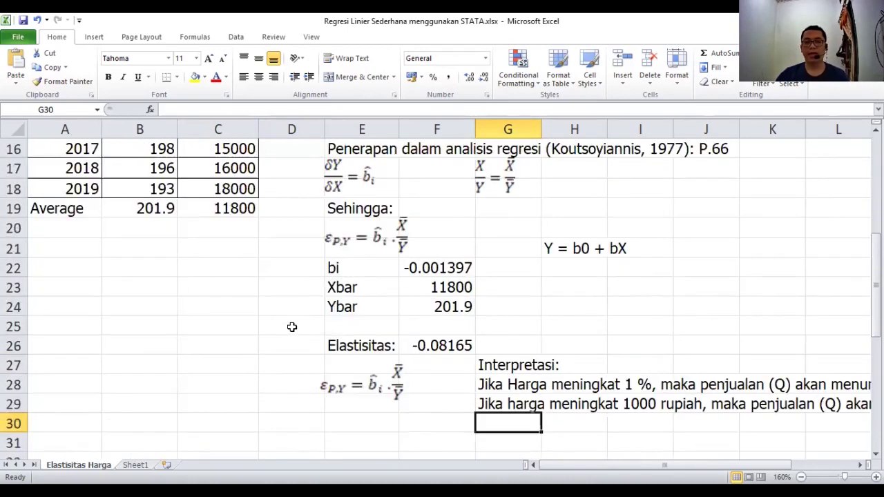